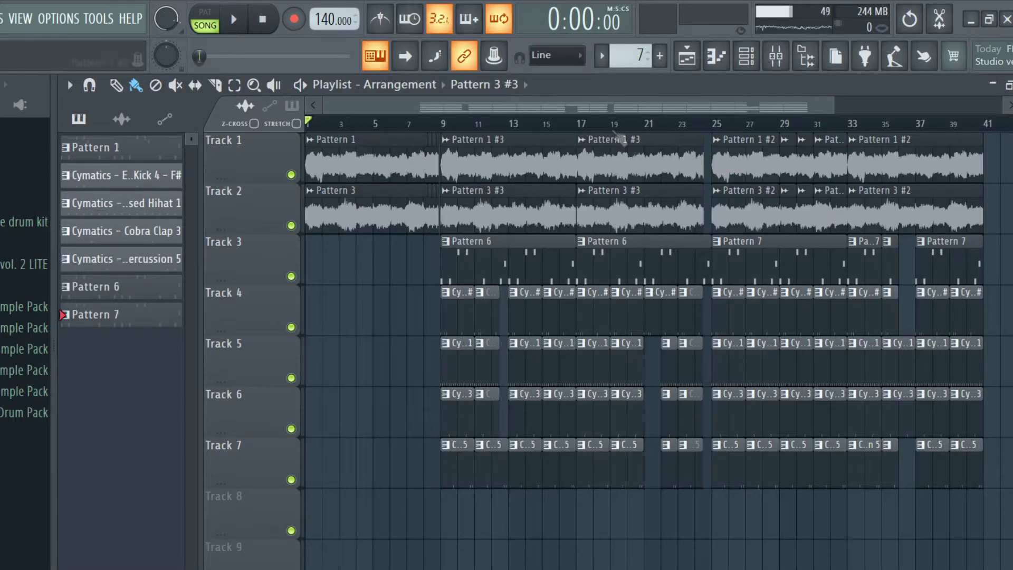
# Step: Inspect the Morphine synth's WND Meloflute NUC program from the channel rack, and return to the playlist
pyautogui.click(746, 55)
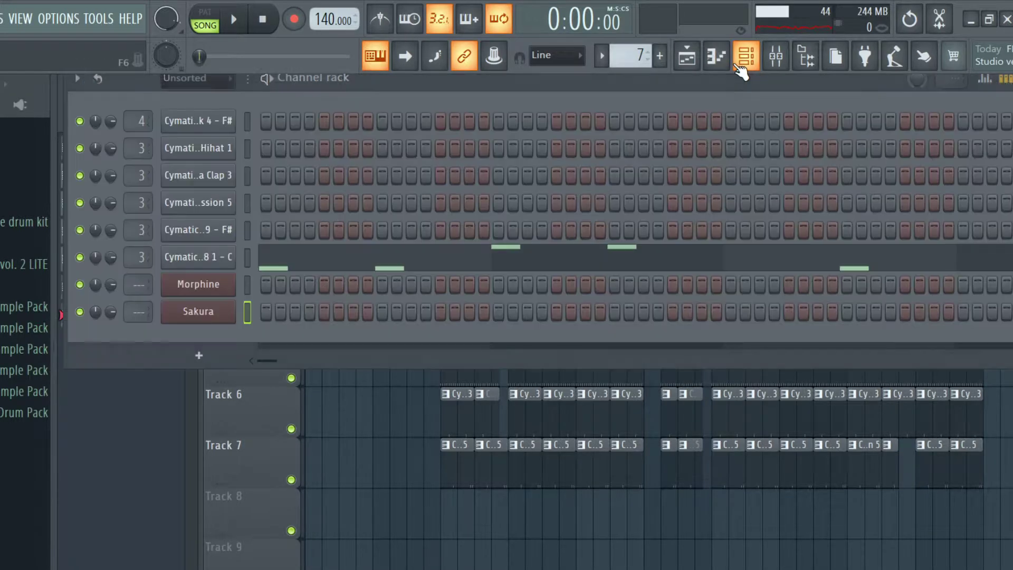
pyautogui.click(190, 290)
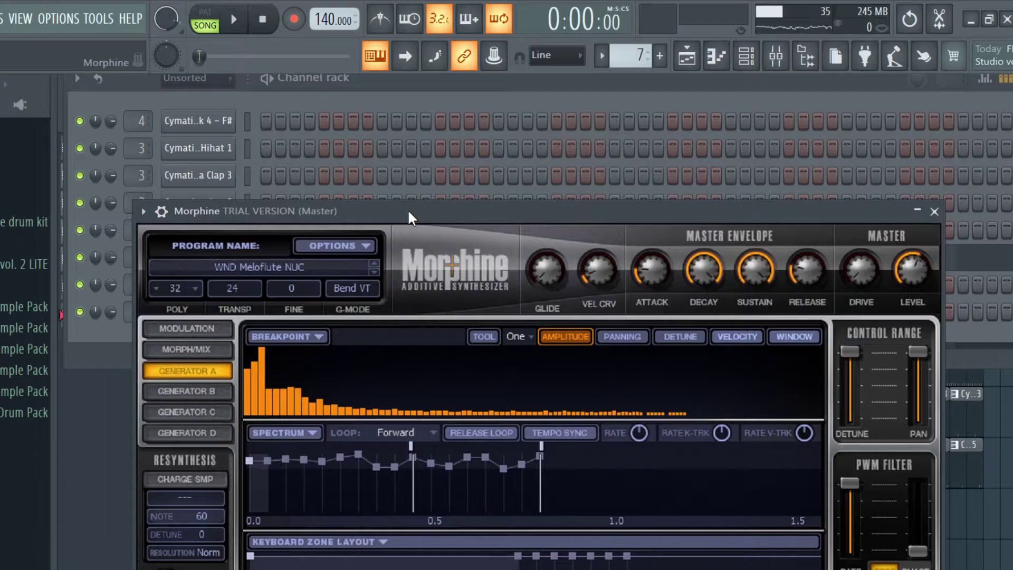
pyautogui.click(935, 211)
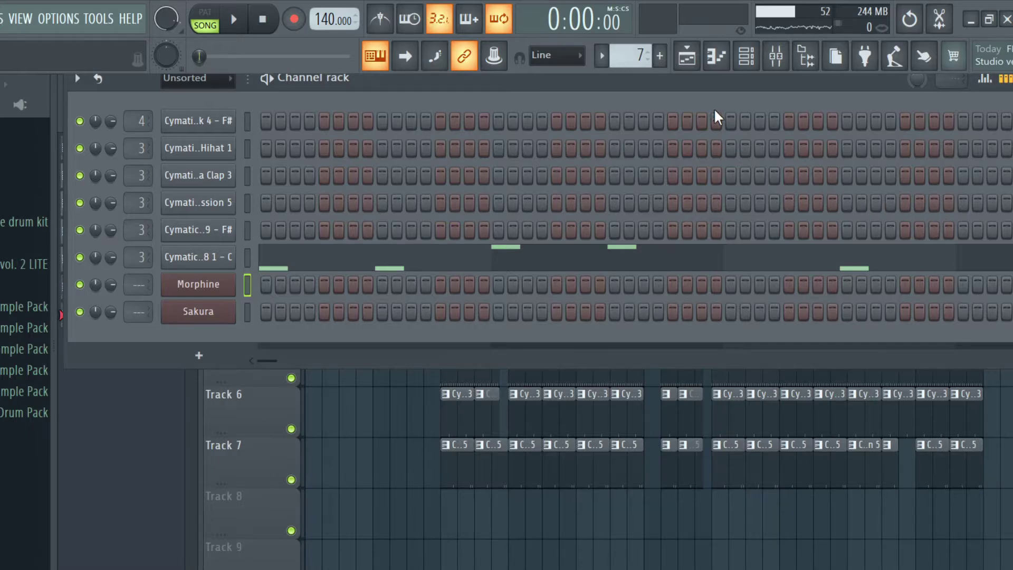
pyautogui.click(746, 53)
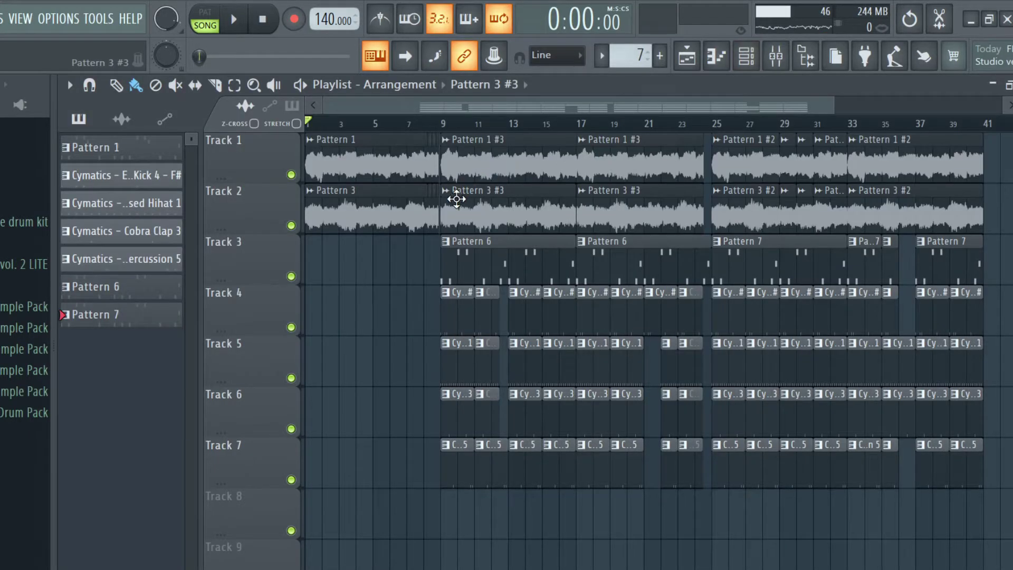
# Step: Play back the opening Pattern 1 melody on Track 1 to about bar 8 and stop, leaving the Draw tool active
pyautogui.press('t')
pyautogui.click(234, 19)
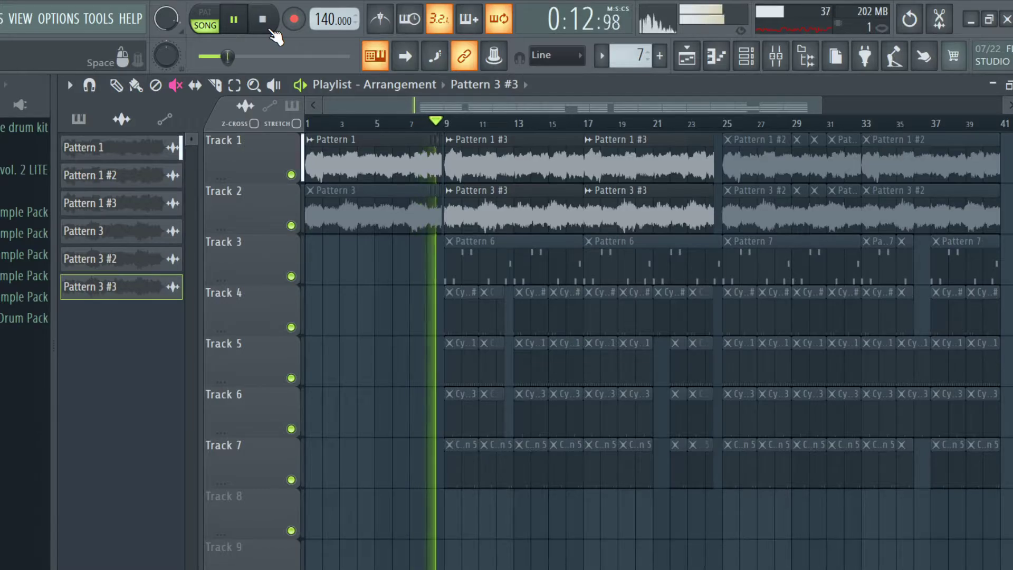
pyautogui.click(272, 32)
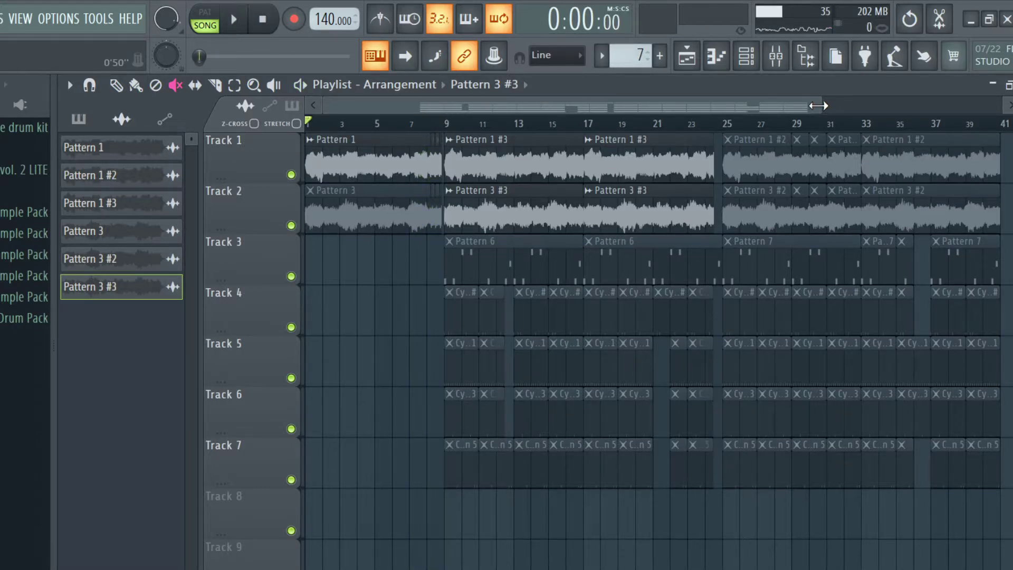
pyautogui.moveTo(818, 106); pyautogui.dragTo(494, 115)
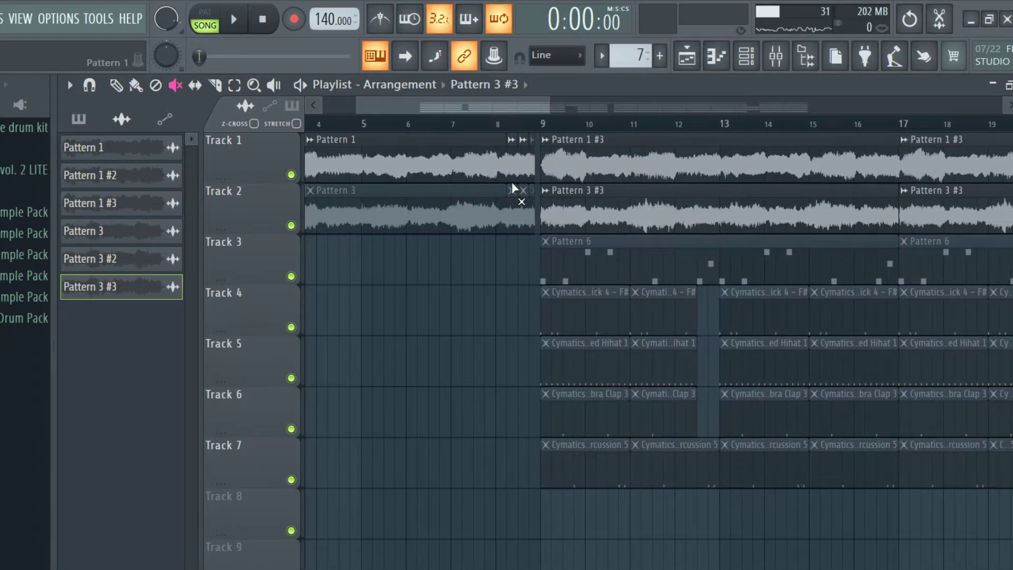
pyautogui.click(116, 85)
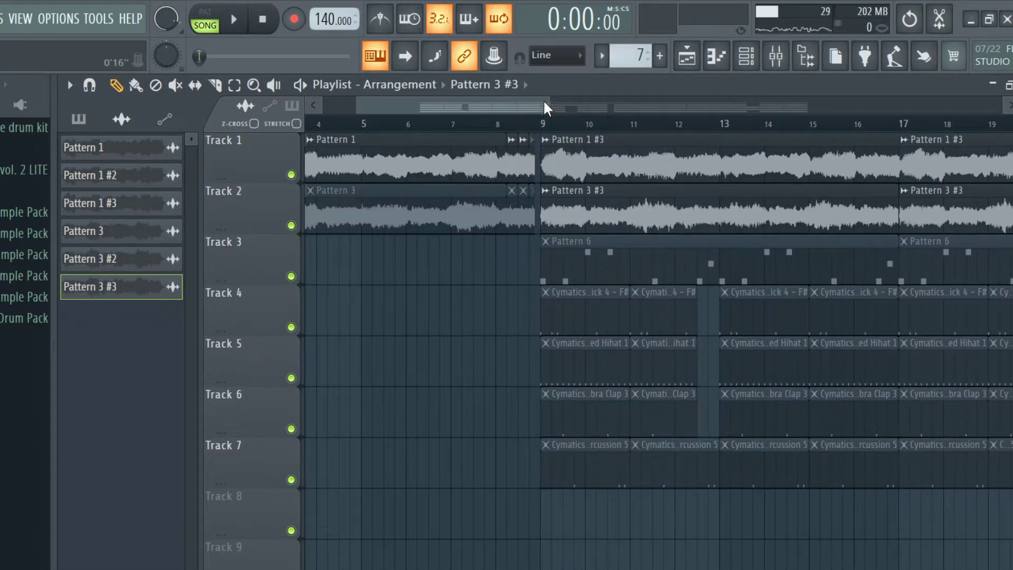
pyautogui.moveTo(361, 102); pyautogui.dragTo(323, 102)
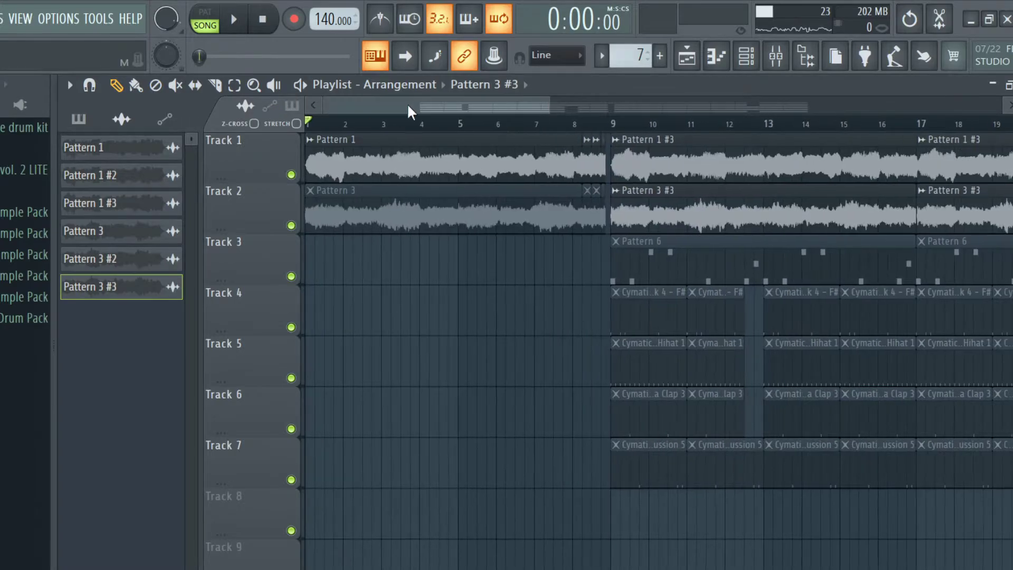
# Step: Inspect the Fruity Limiter and Fruity parametric EQ 2 settings on the Pan flute mixer track
pyautogui.click(785, 72)
pyautogui.click(153, 203)
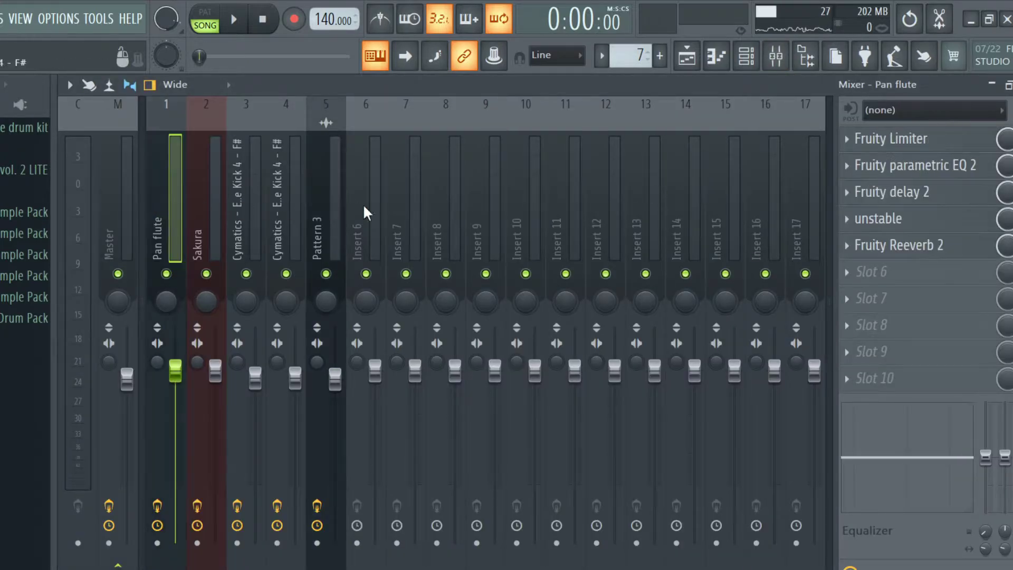
pyautogui.click(905, 146)
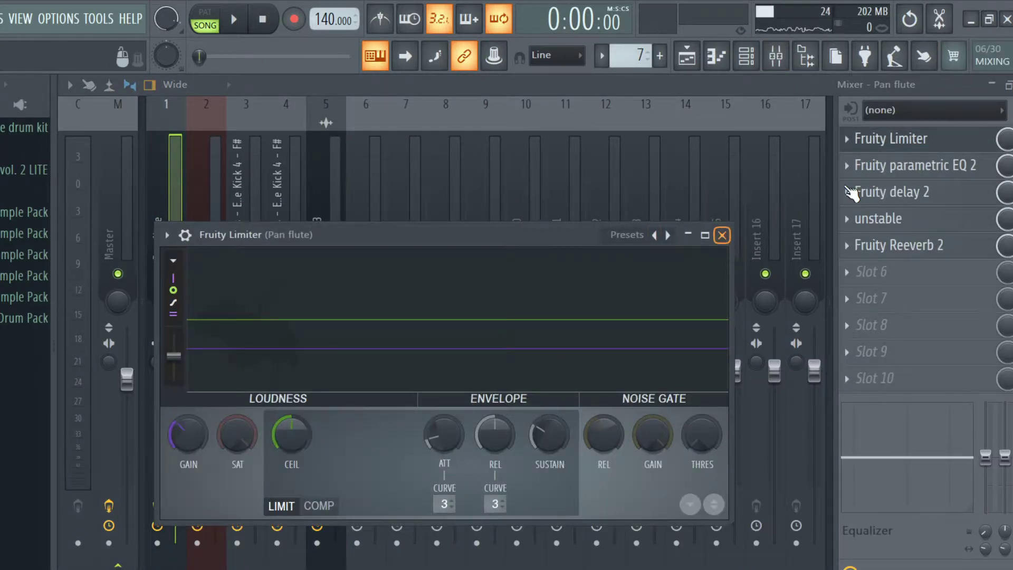
pyautogui.click(731, 235)
pyautogui.click(866, 167)
pyautogui.click(753, 258)
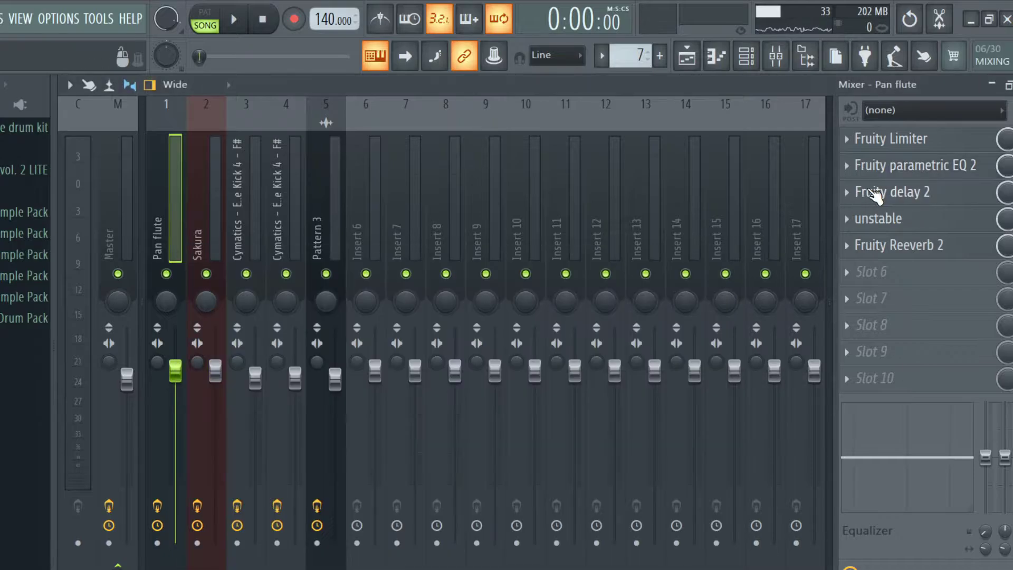
# Step: Examine the Fruity delay 2, unstable and Fruity Reeverb 2 effects on the Pan flute mixer track
pyautogui.click(866, 193)
pyautogui.click(564, 282)
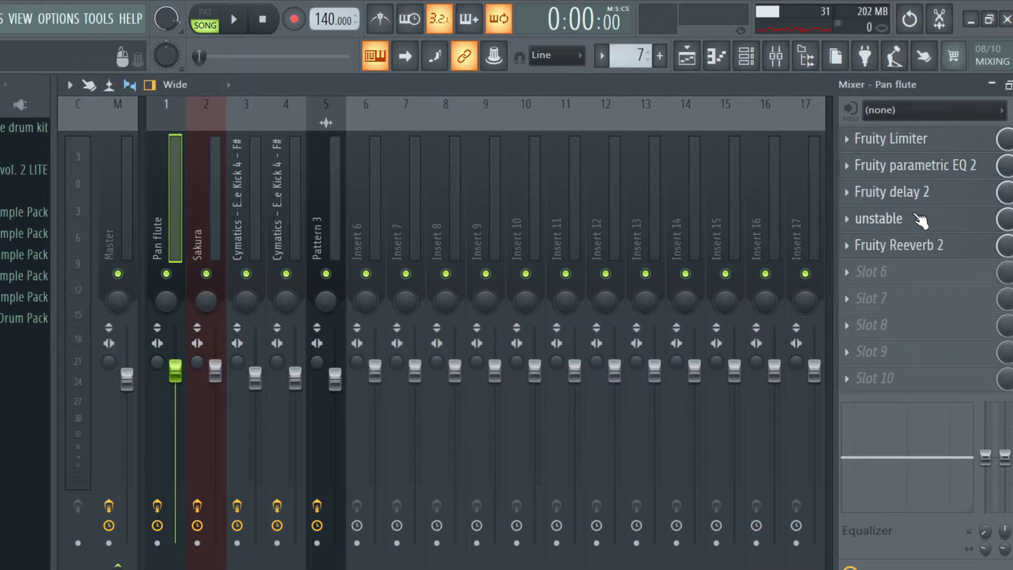
pyautogui.click(921, 220)
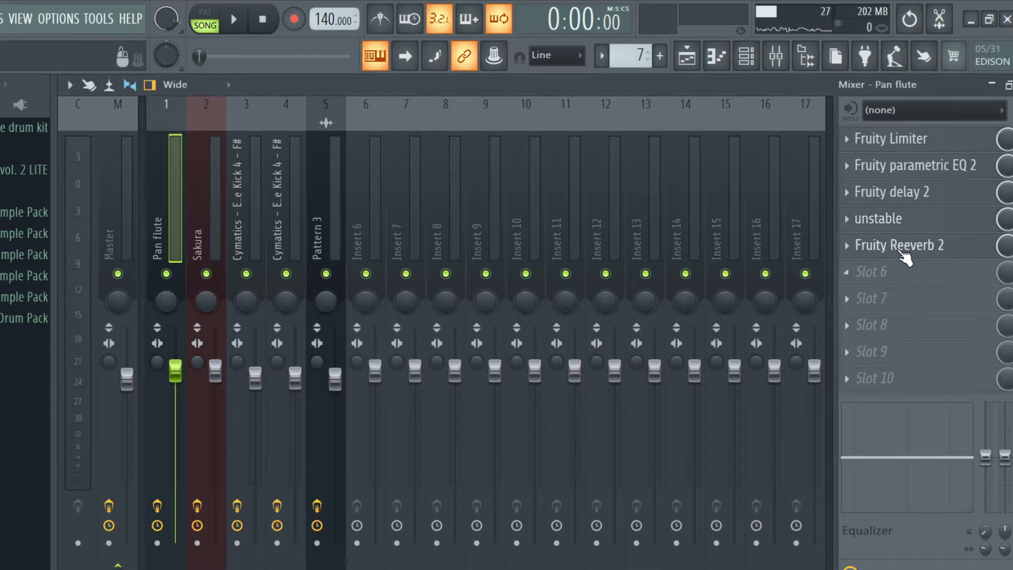
pyautogui.click(903, 251)
pyautogui.click(539, 140)
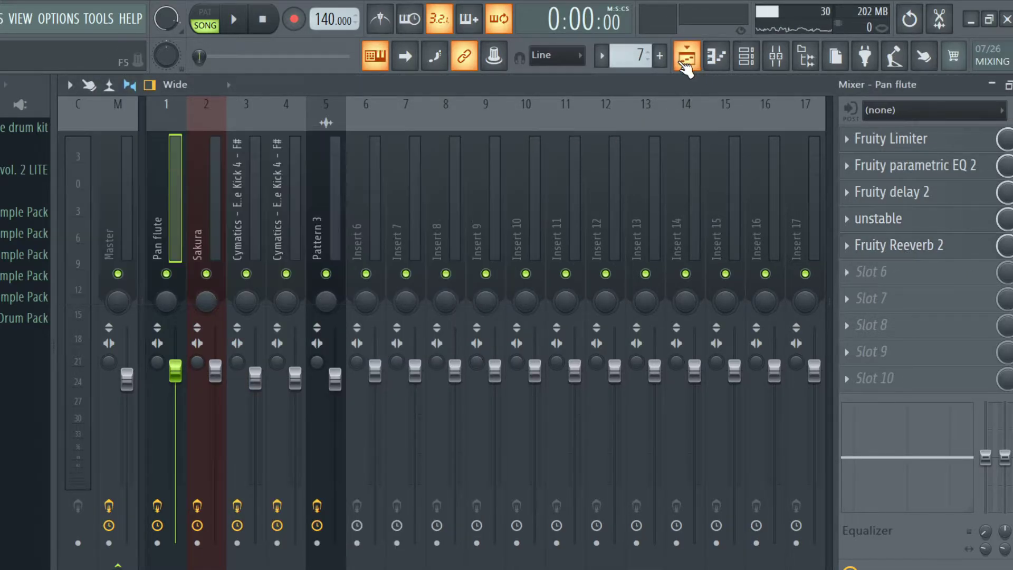
# Step: In bars 1 to 8 of the playlist, mute the Pattern 1 clips and unmute the Pattern 3 clips, and play back the result
pyautogui.click(687, 55)
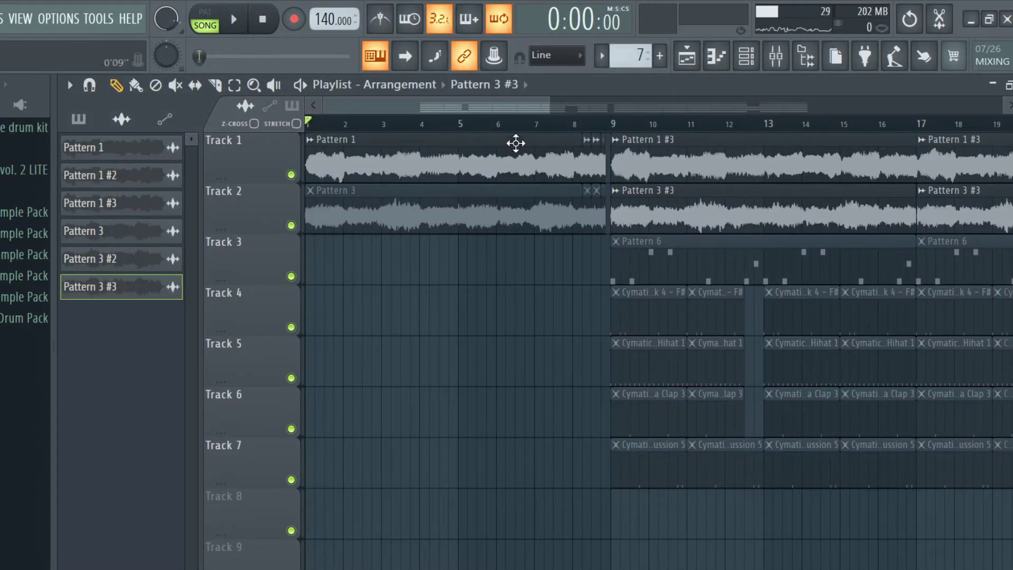
pyautogui.click(493, 176)
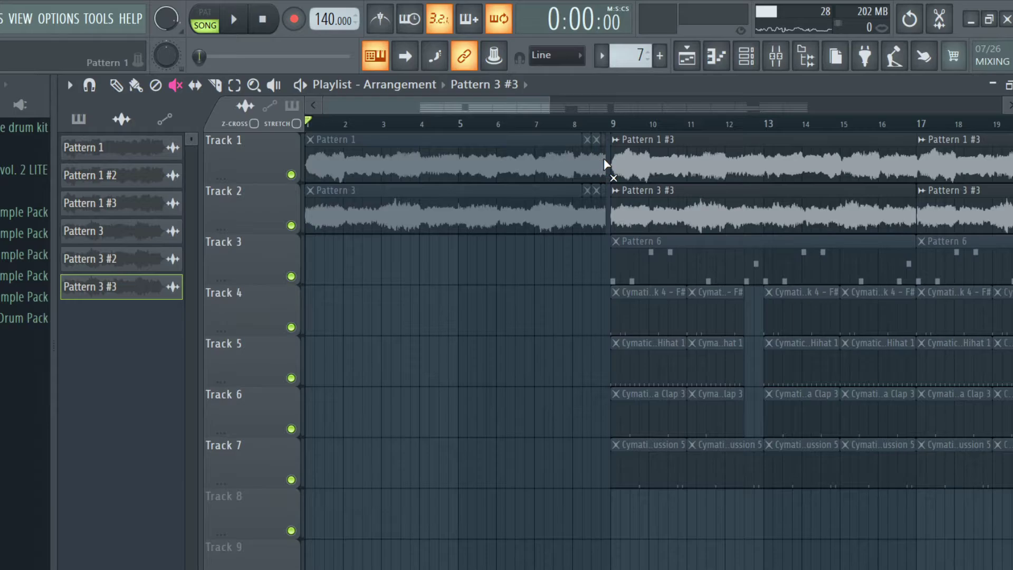
pyautogui.click(604, 192)
pyautogui.click(602, 193)
pyautogui.click(595, 206)
pyautogui.click(554, 215)
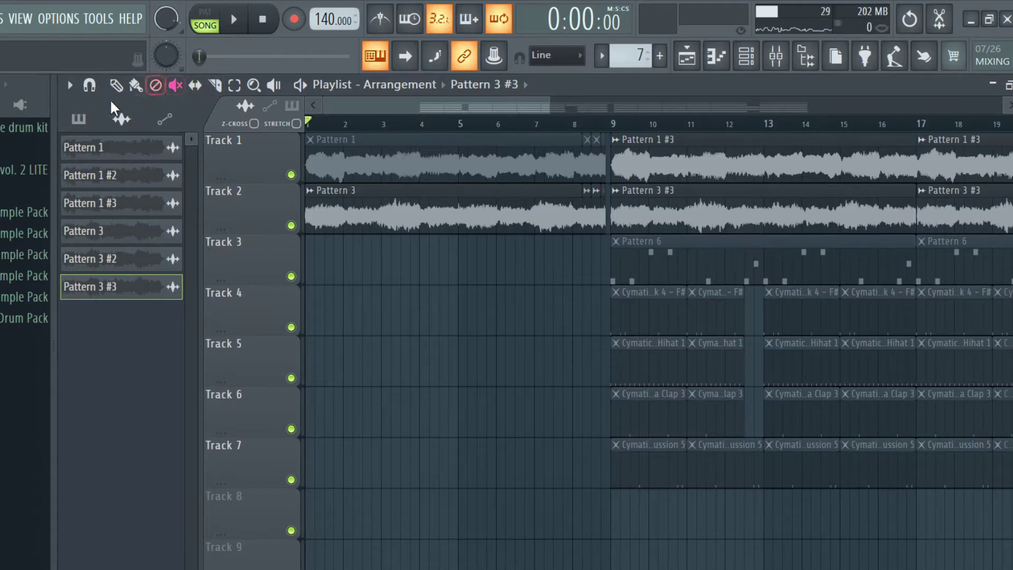
pyautogui.click(116, 85)
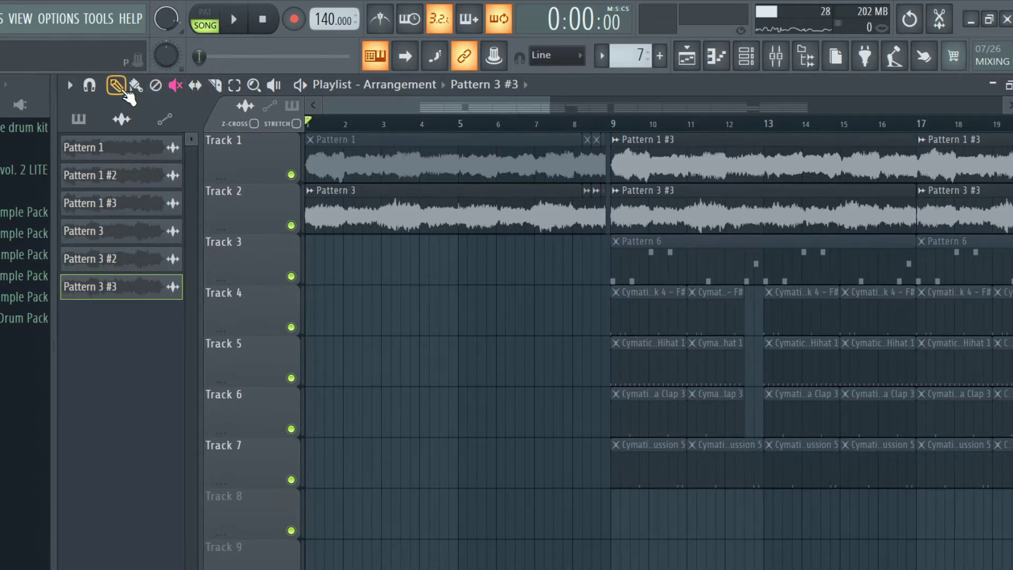
pyautogui.click(246, 21)
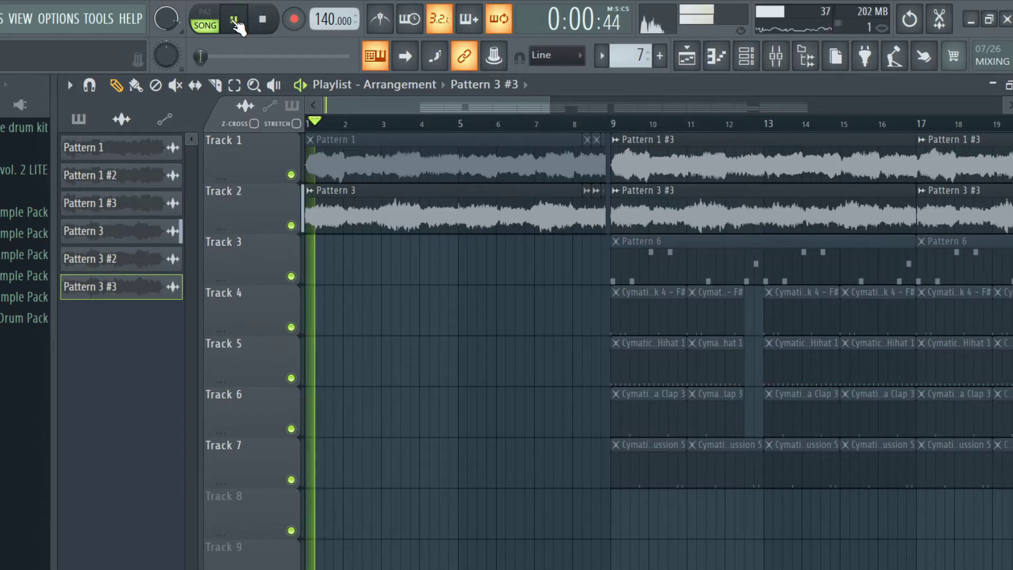
pyautogui.click(272, 30)
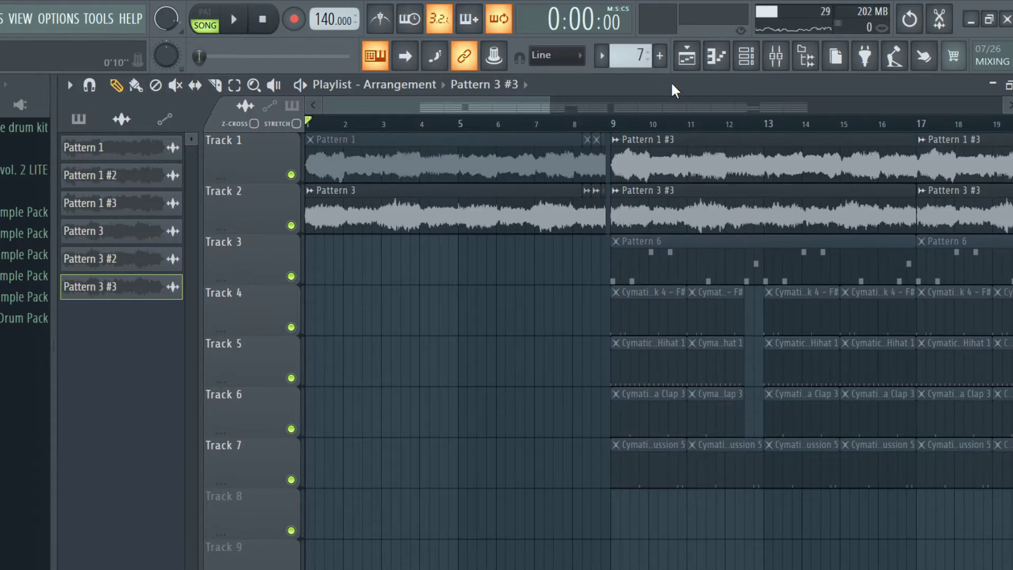
# Step: Inspect the Fruity Limiter and Fruity parametric EQ 2 settings on the Sakura mixer track
pyautogui.click(775, 56)
pyautogui.click(214, 217)
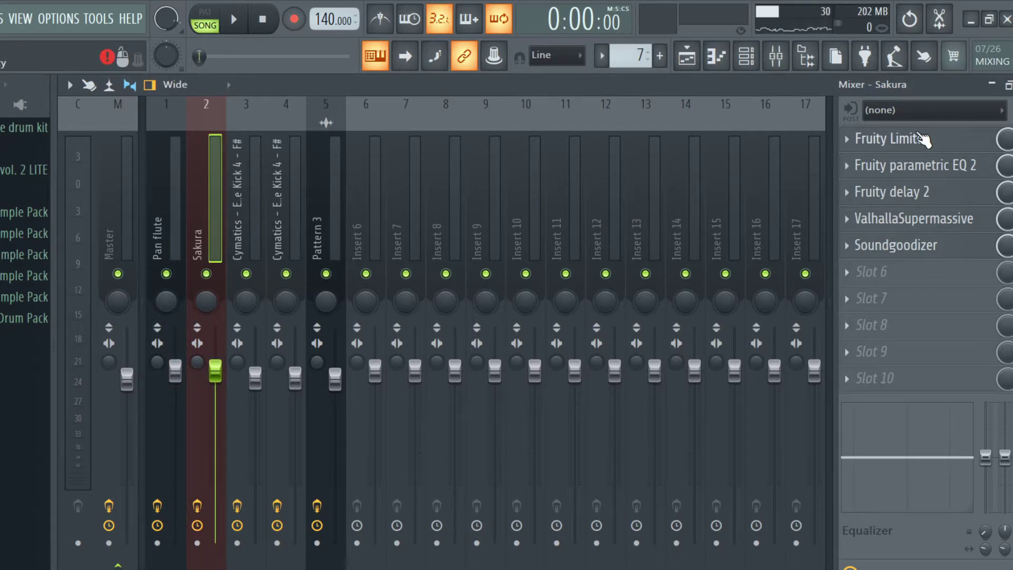
pyautogui.click(923, 140)
pyautogui.click(776, 290)
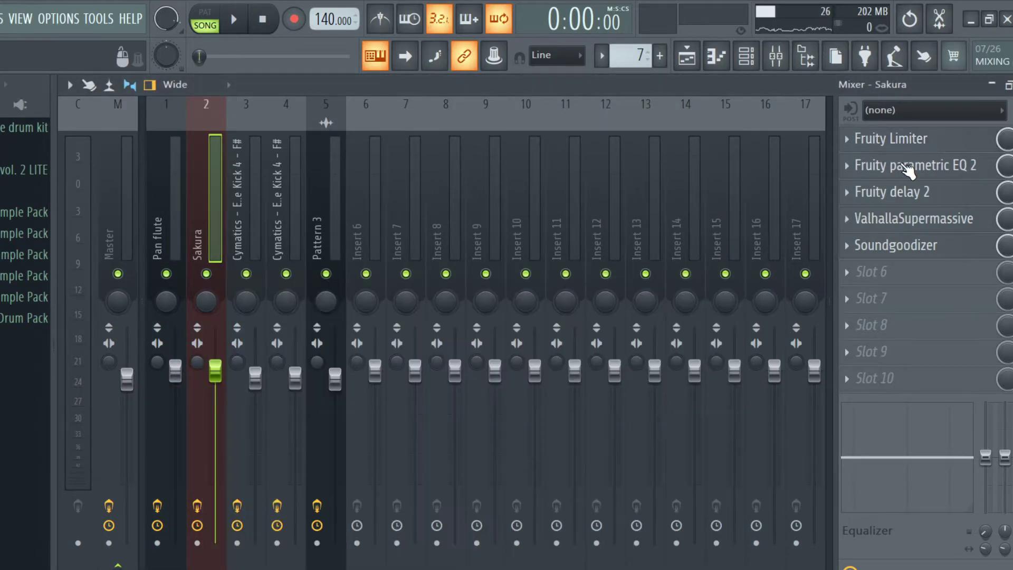
pyautogui.click(893, 165)
pyautogui.click(798, 306)
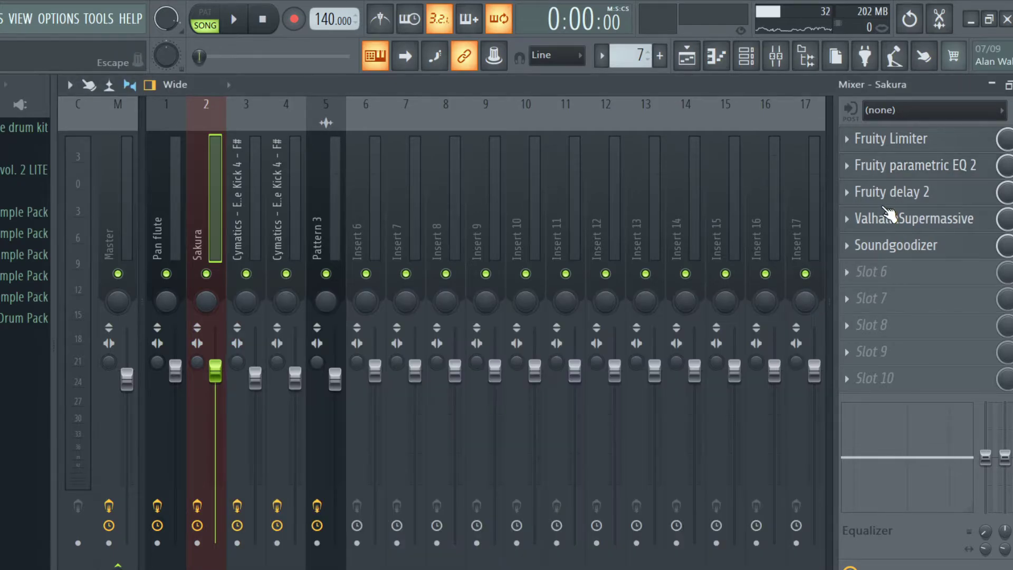
# Step: Examine the Fruity delay 2, ValhallaSupermassive and Soundgoodizer settings on the Sakura mixer track
pyautogui.click(887, 194)
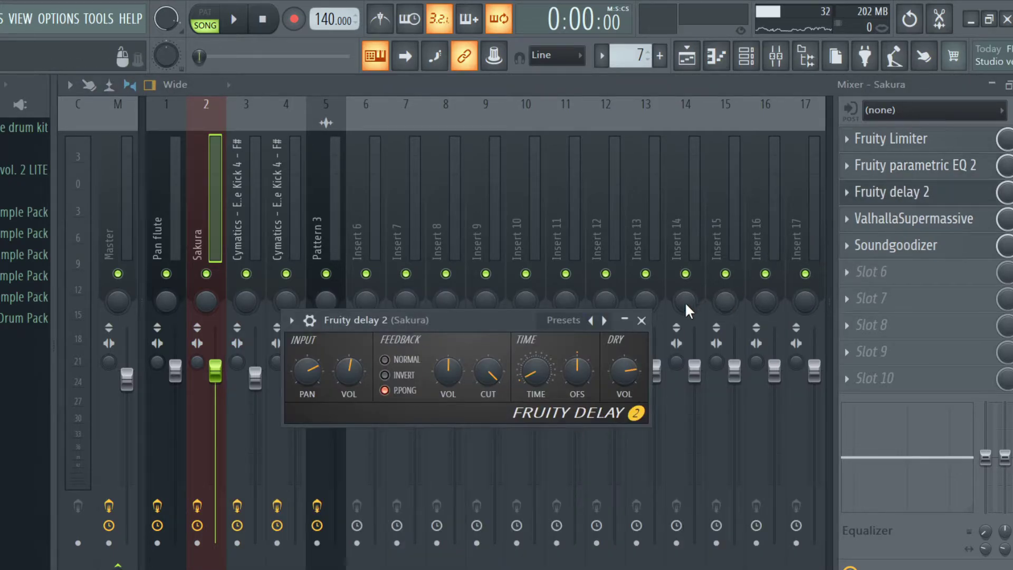
pyautogui.click(643, 321)
pyautogui.click(903, 220)
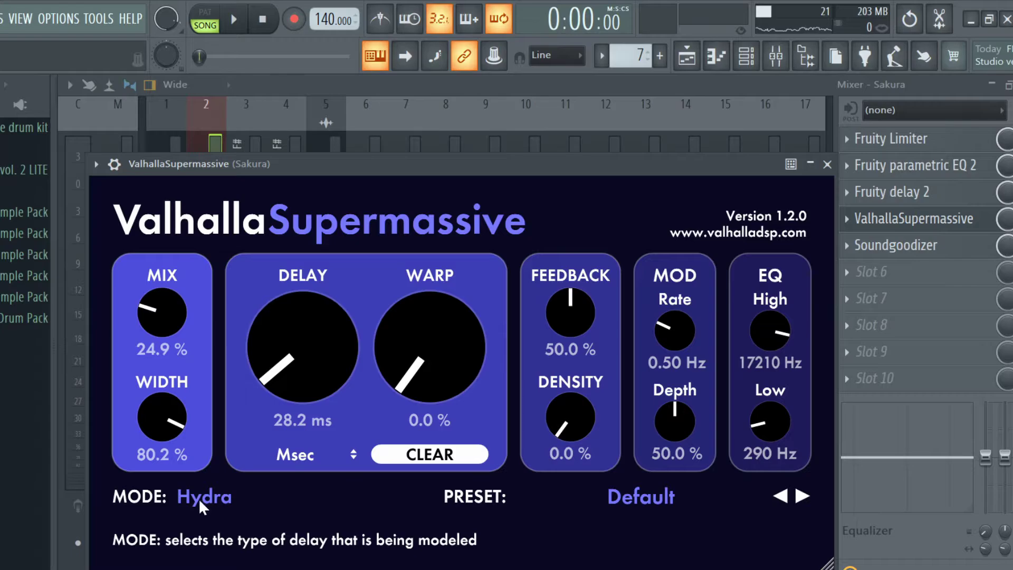
pyautogui.click(827, 164)
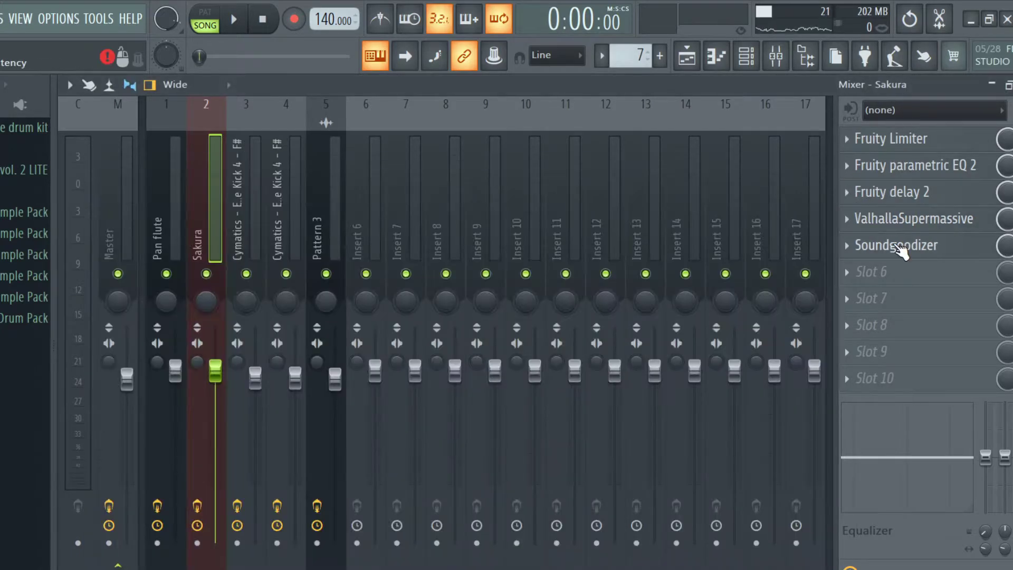
pyautogui.click(900, 247)
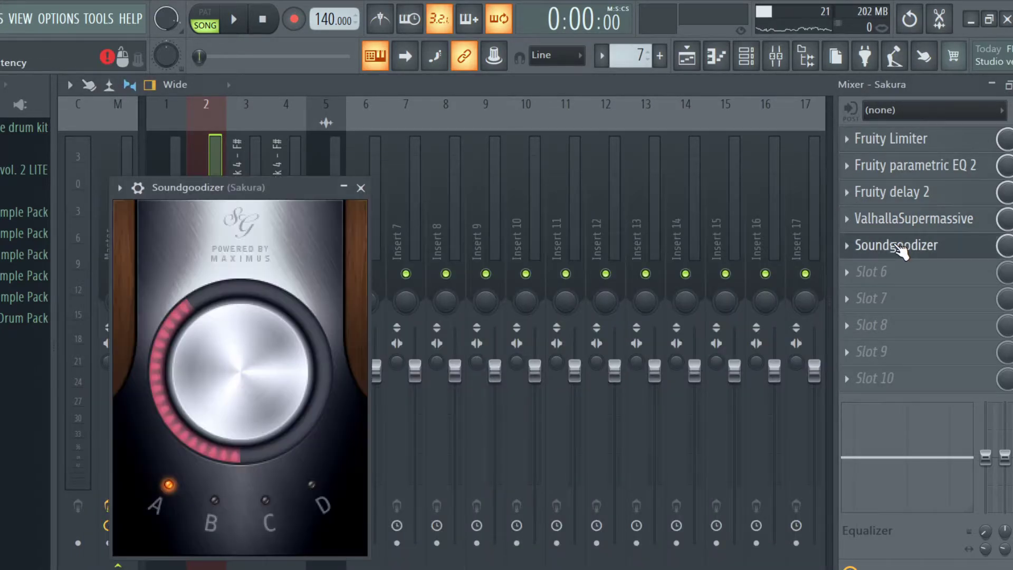
pyautogui.click(361, 189)
# Step: Unmute the opening Pattern 1 clips on Track 1 and play them back together with Pattern 3
pyautogui.click(687, 55)
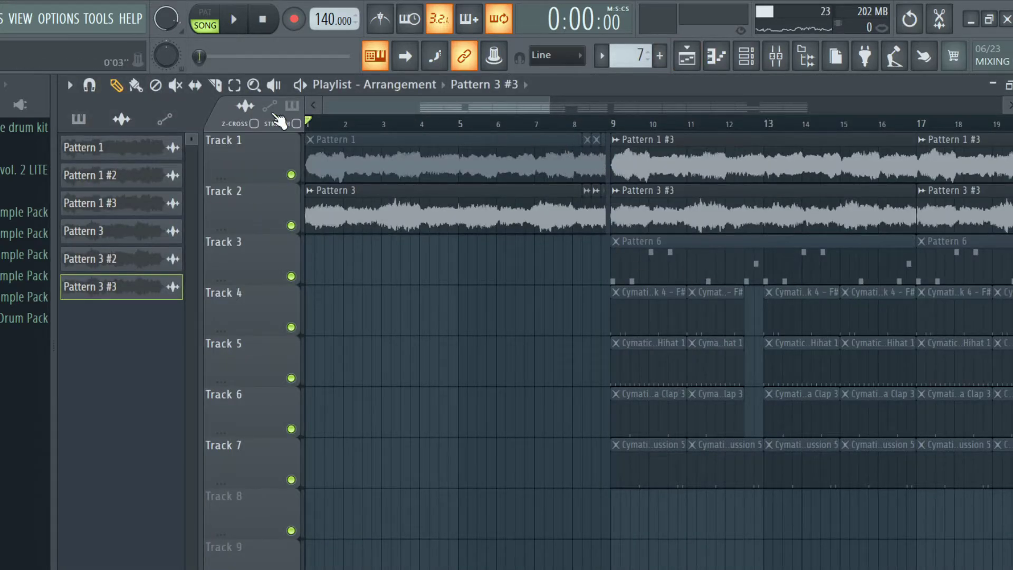
pyautogui.click(178, 88)
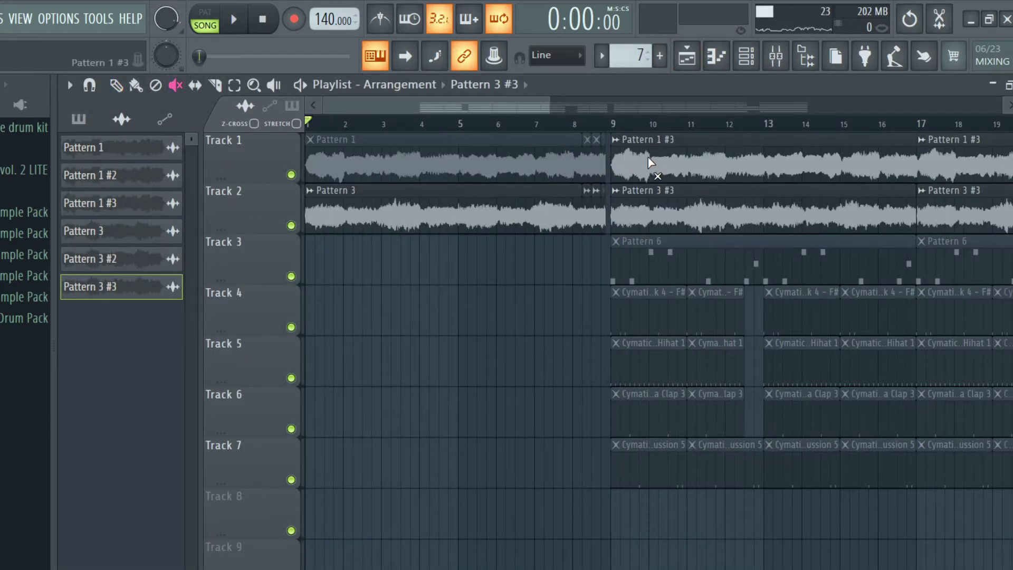
pyautogui.click(590, 158)
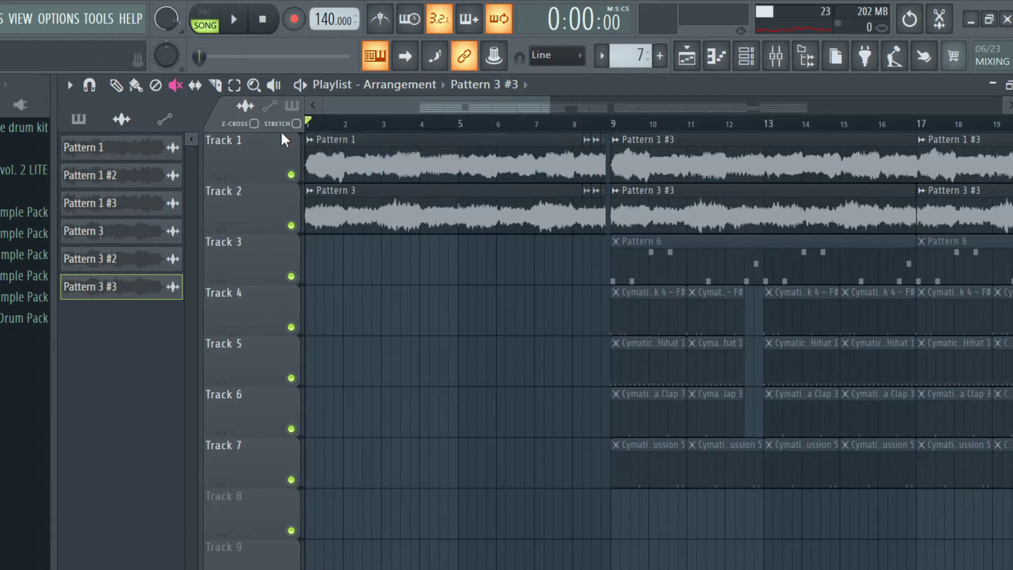
pyautogui.rightClick(603, 192)
pyautogui.press('Escape')
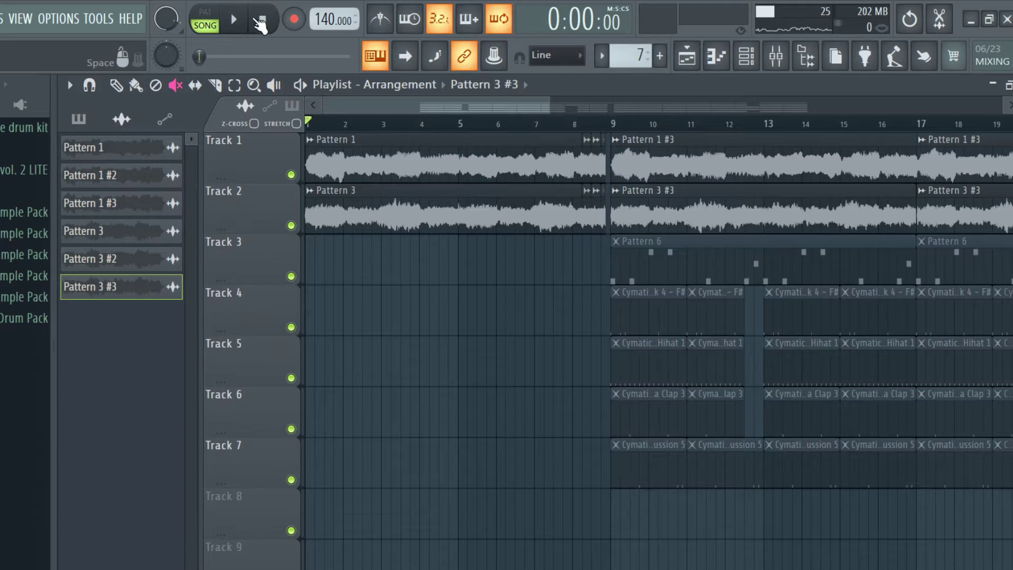
pyautogui.click(233, 19)
pyautogui.click(116, 84)
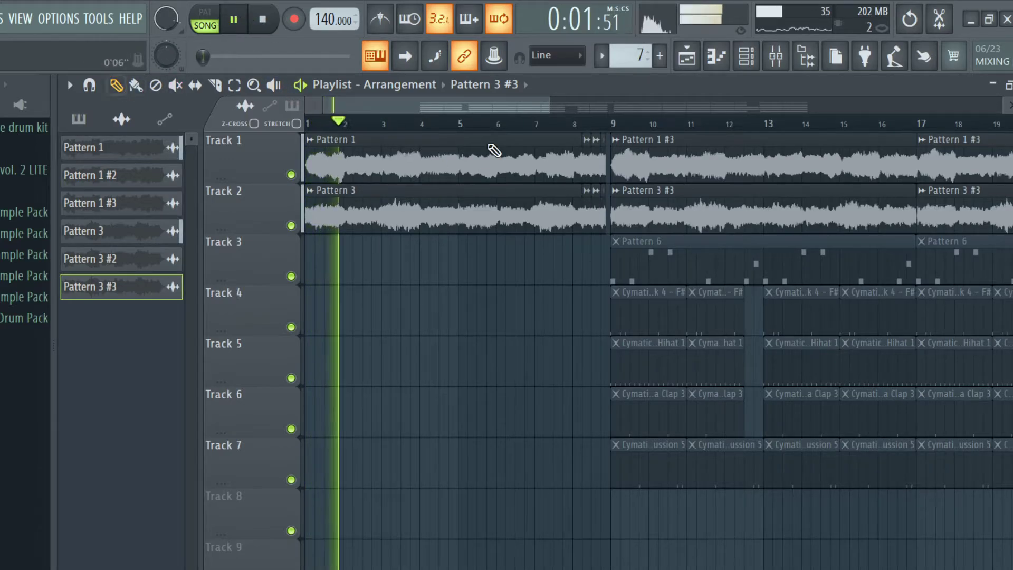
# Step: Mute the Pattern 1 #3 and Pattern 3 #3 clips that start at bar 9 on Tracks 1 and 2
pyautogui.click(175, 84)
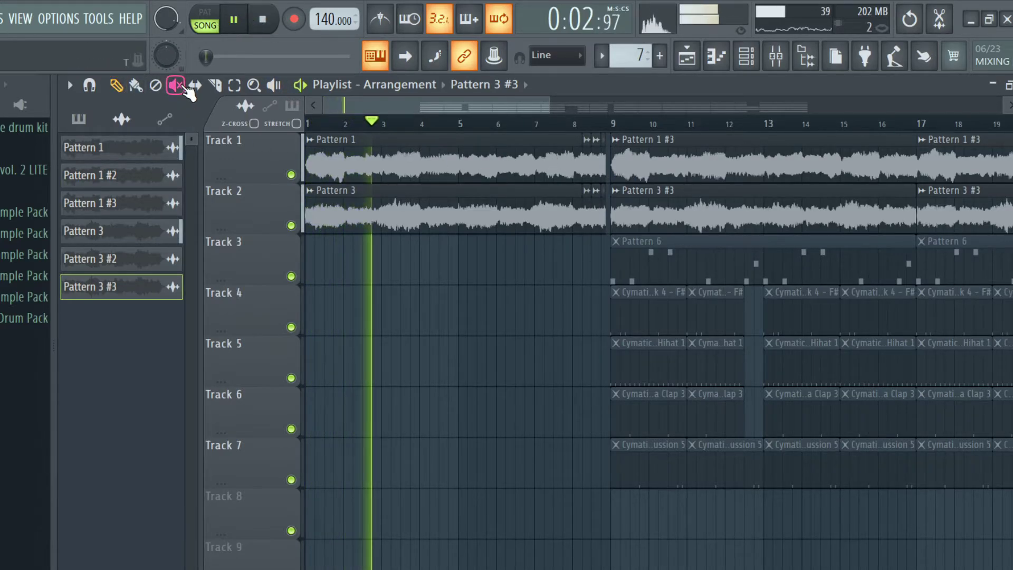
pyautogui.click(654, 142)
pyautogui.click(707, 203)
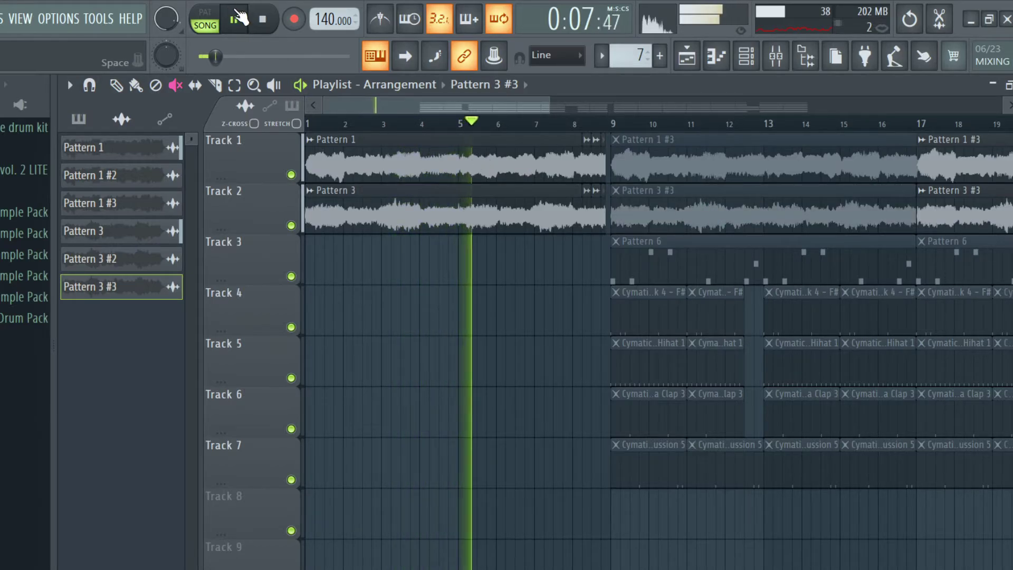
# Step: Stop playback and unmute the Pattern 1 #3 and Pattern 3 #3 clips that start at bar 9 on Tracks 1 and 2
pyautogui.click(265, 20)
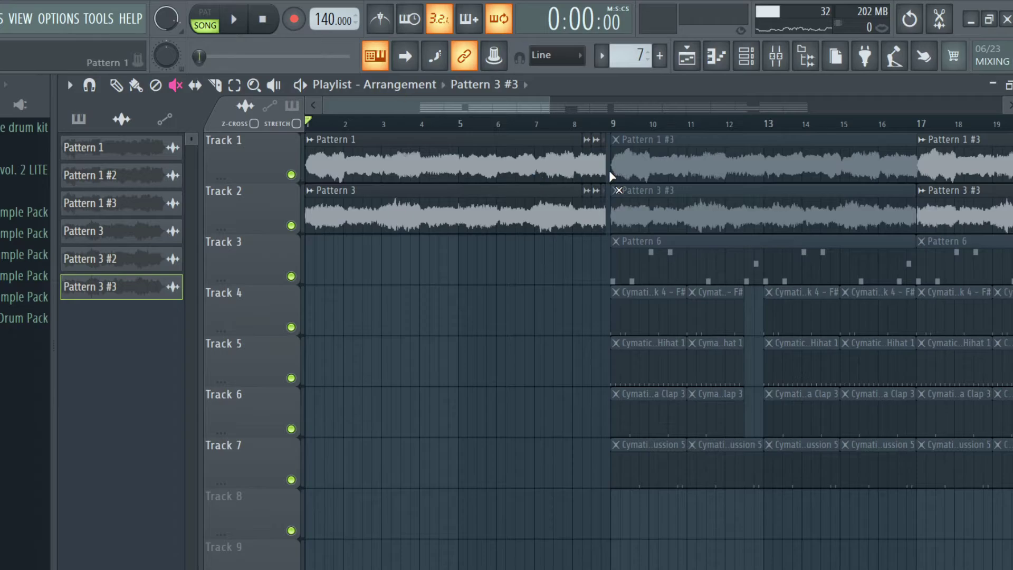
pyautogui.click(534, 173)
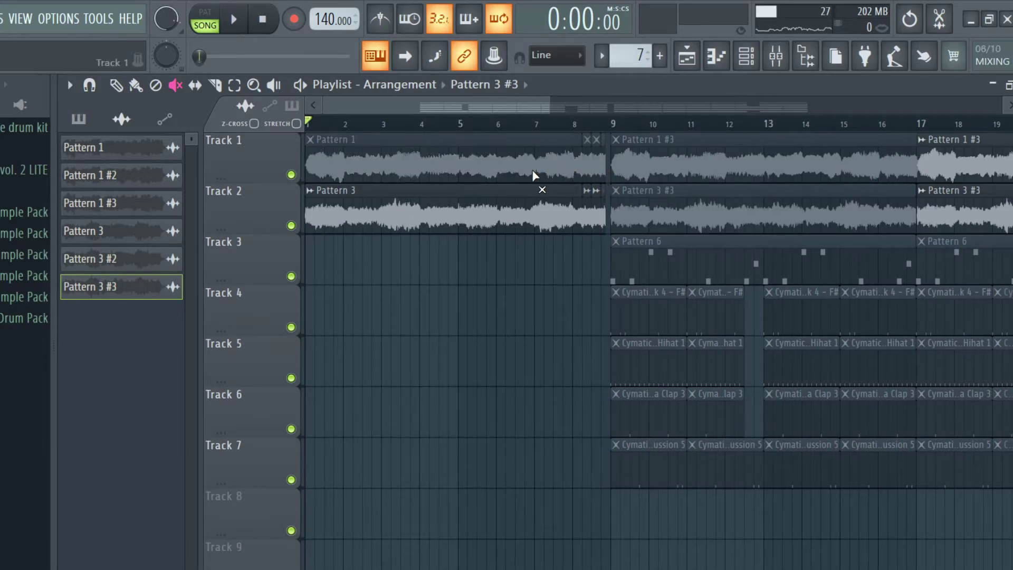
pyautogui.click(574, 177)
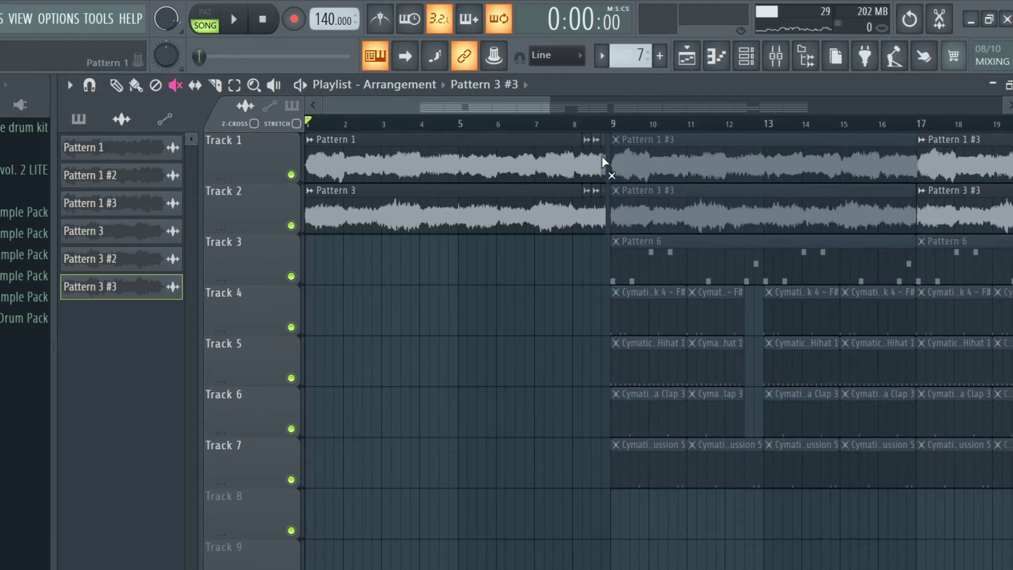
pyautogui.click(602, 156)
pyautogui.click(652, 206)
pyautogui.click(675, 170)
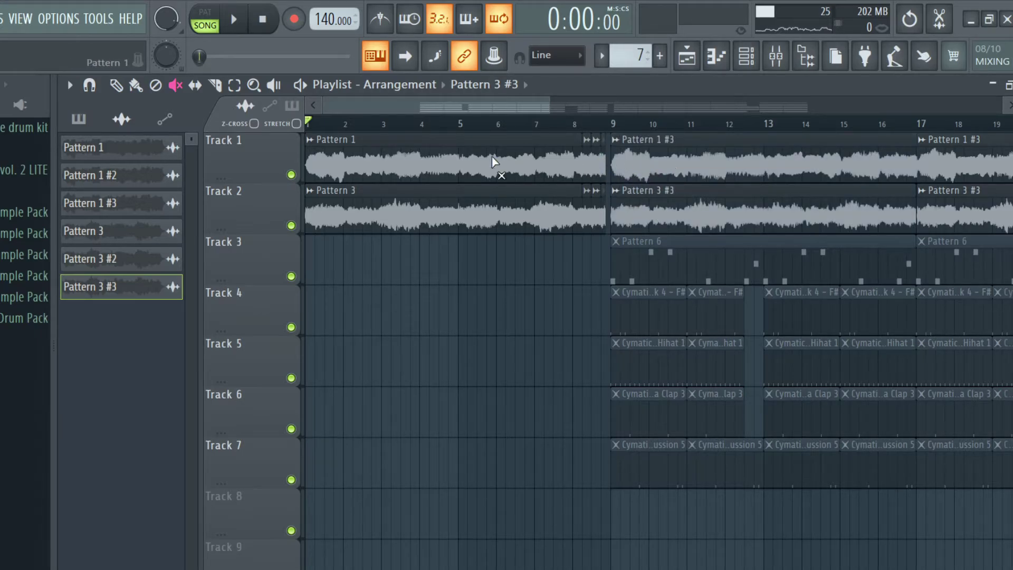
# Step: Examine the sampler settings of the Pattern 3 #3 and Pattern 1 #3 audio clips, including their time-stretching pitch
pyautogui.click(116, 84)
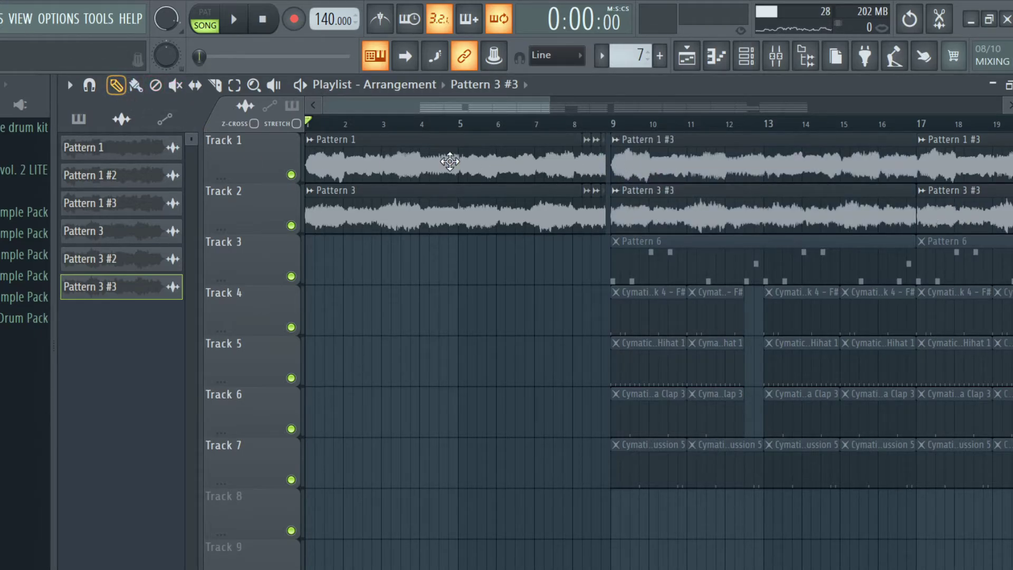
pyautogui.doubleClick(737, 190)
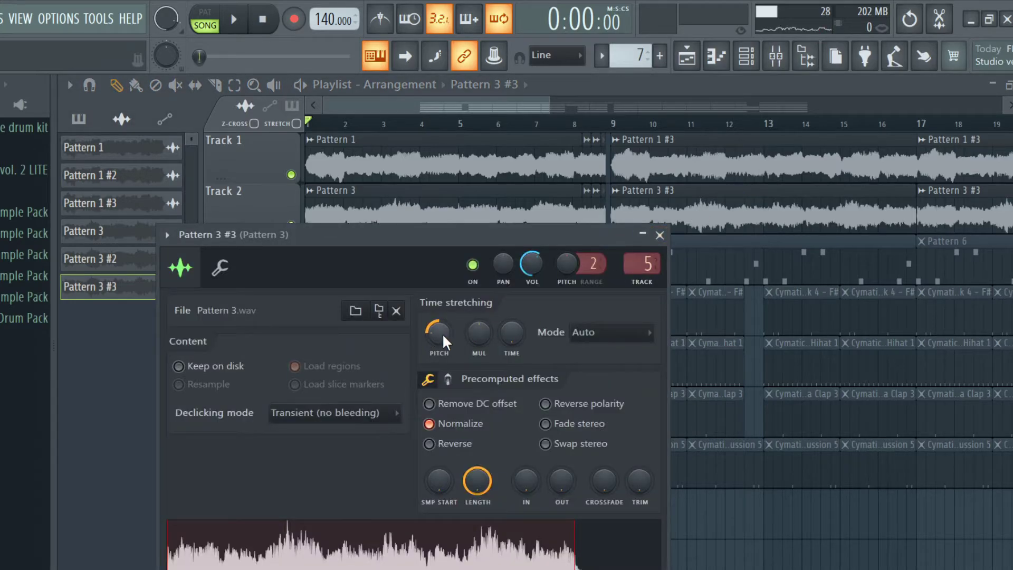
pyautogui.click(659, 235)
pyautogui.doubleClick(713, 159)
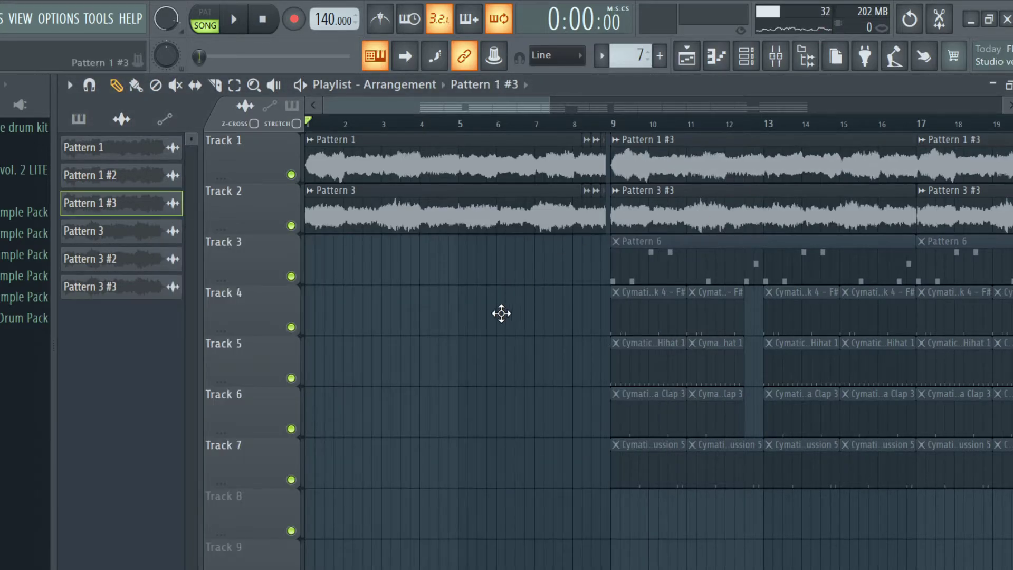
pyautogui.click(633, 212)
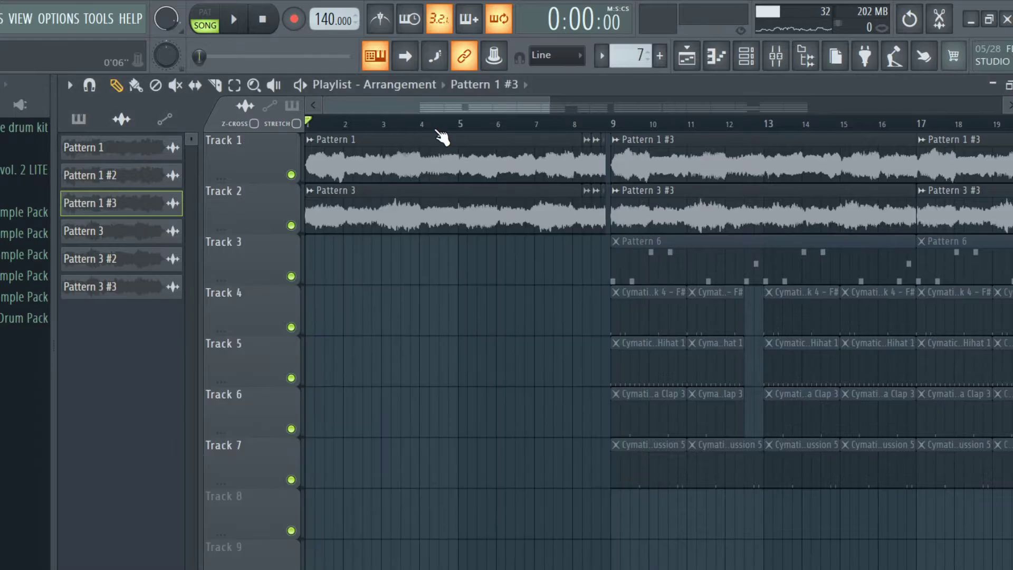
# Step: Play the two melody tracks from bar 5 to the end of bar 16, crossing from the opening clips into the #3 clips
pyautogui.click(496, 124)
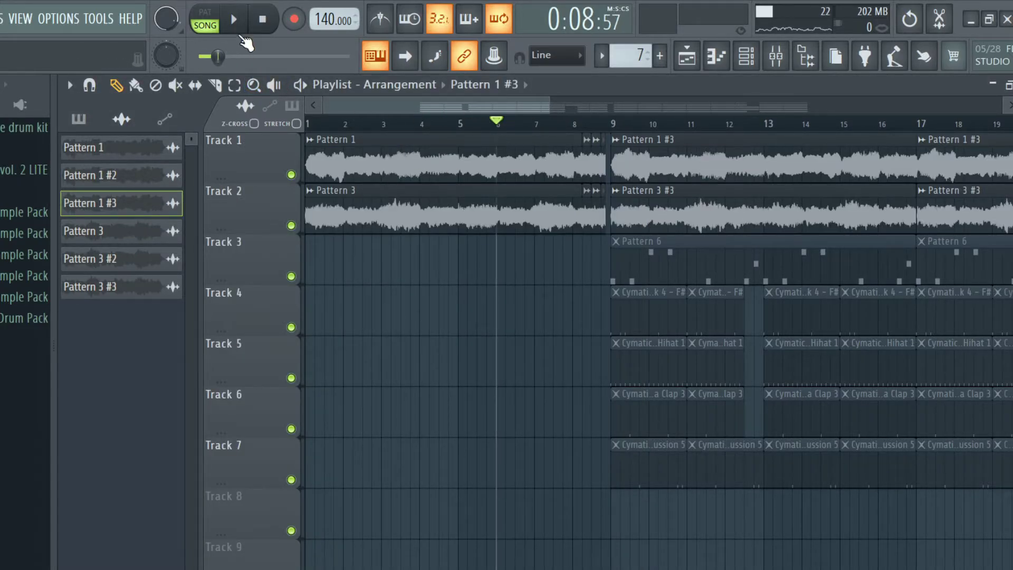
pyautogui.click(473, 125)
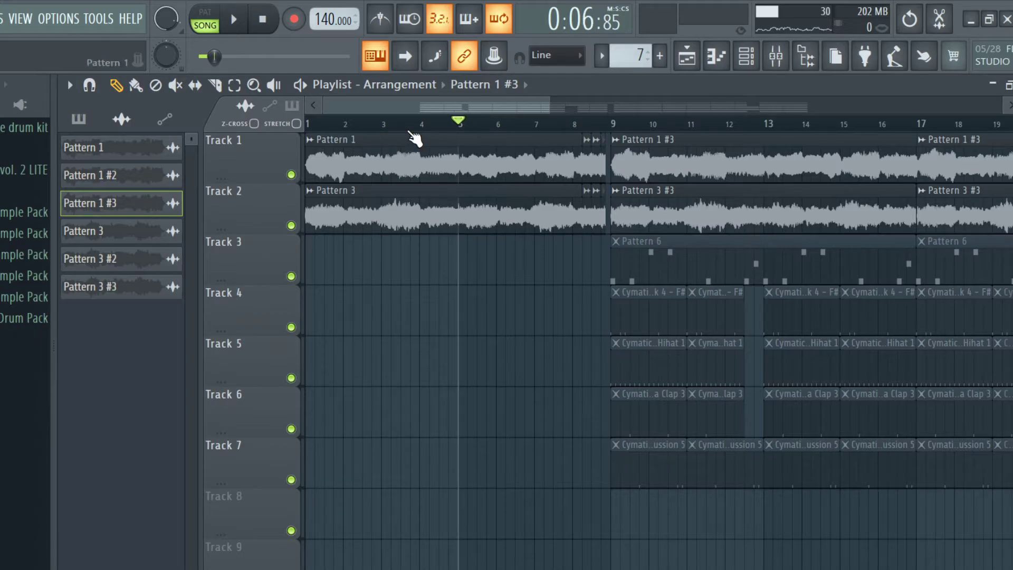
pyautogui.click(240, 30)
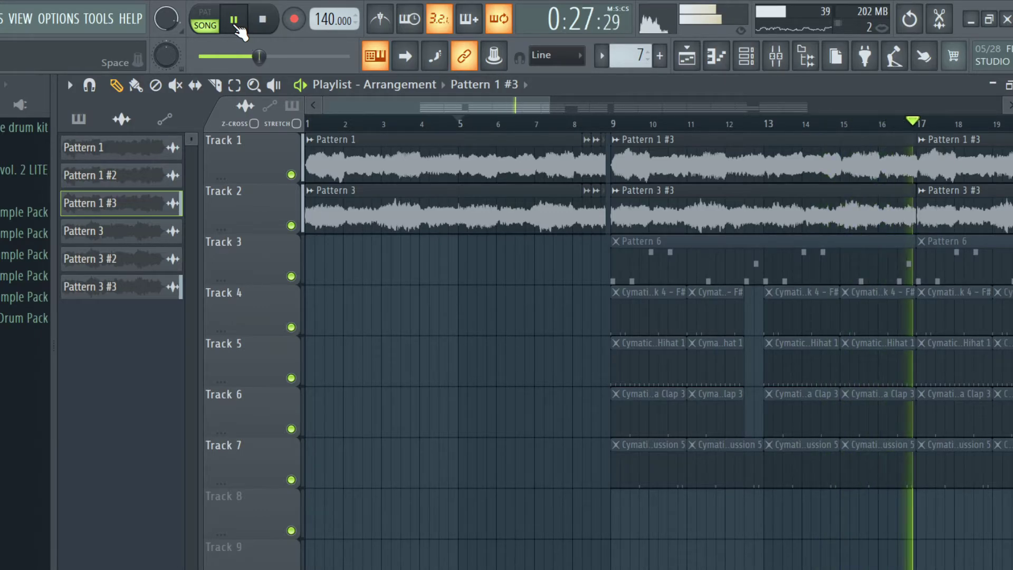
pyautogui.click(236, 27)
# Step: Unmute the Pattern 6 clips on Track 3 and the kick, hihat, clap and percussion clips on Tracks 4 to 7 between bars 9 and 24
pyautogui.hscroll(4, 565, 118)
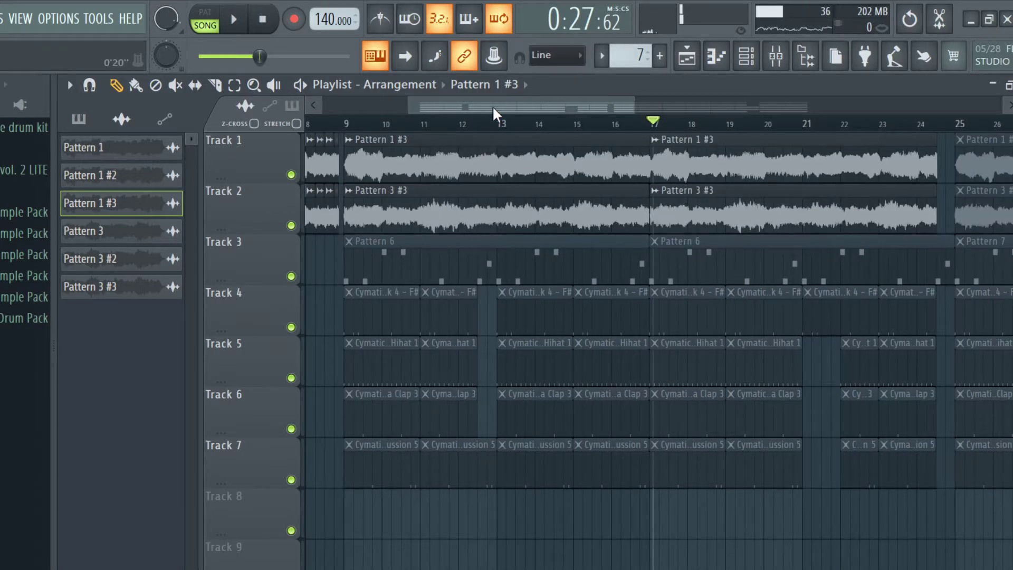
pyautogui.hscroll(-1, 501, 99)
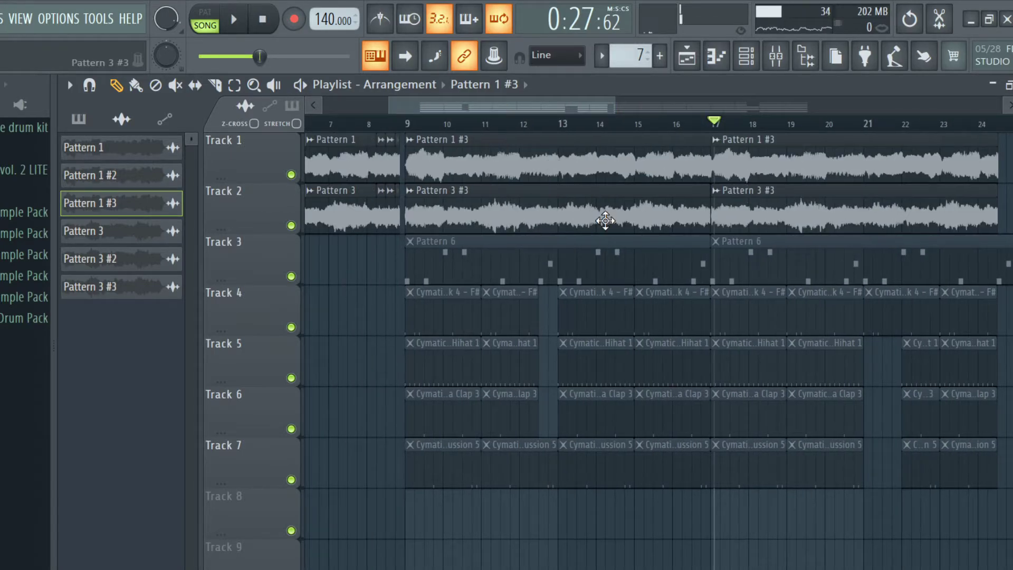
pyautogui.click(177, 86)
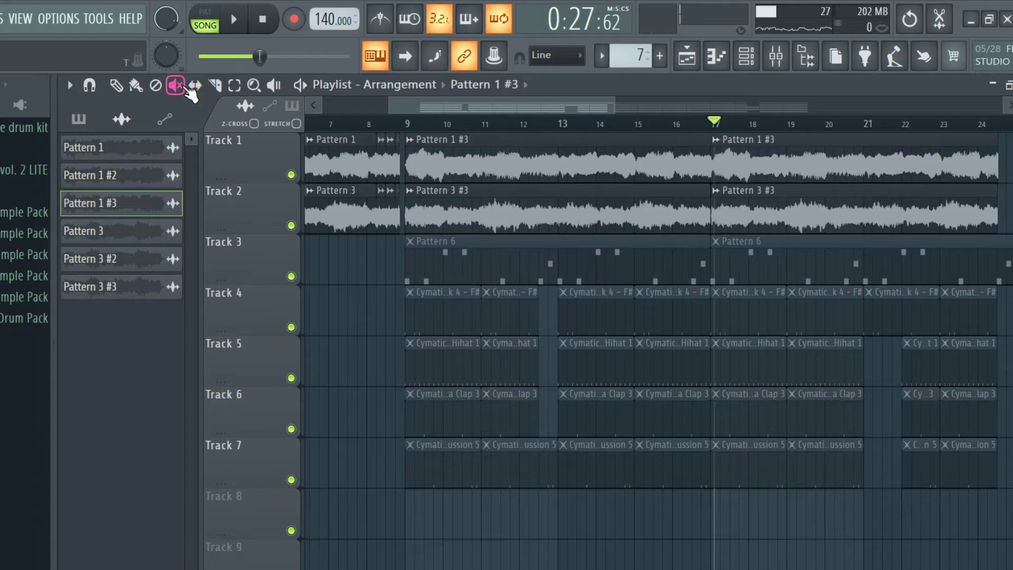
pyautogui.click(553, 268)
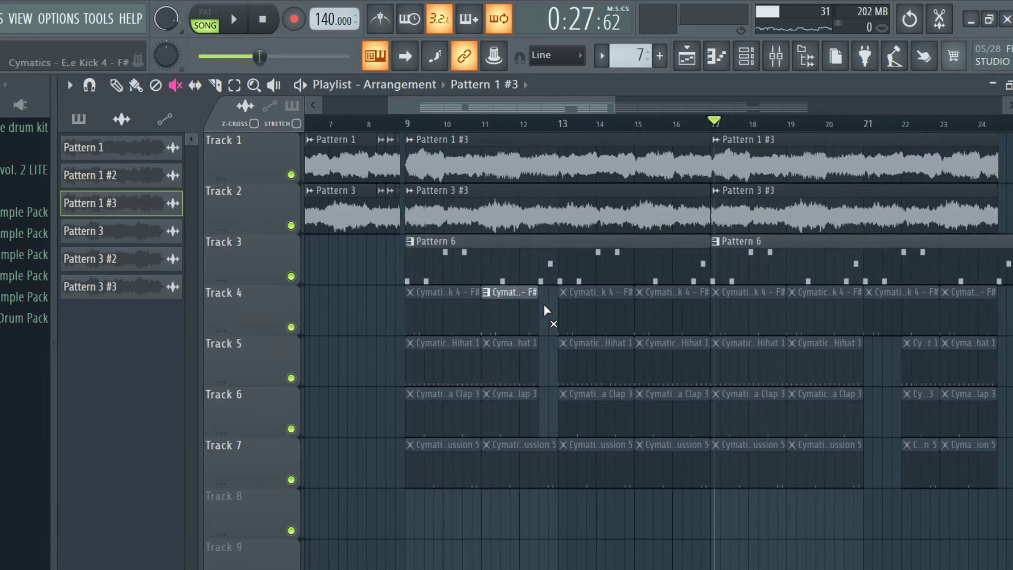
pyautogui.moveTo(575, 311); pyautogui.dragTo(964, 304)
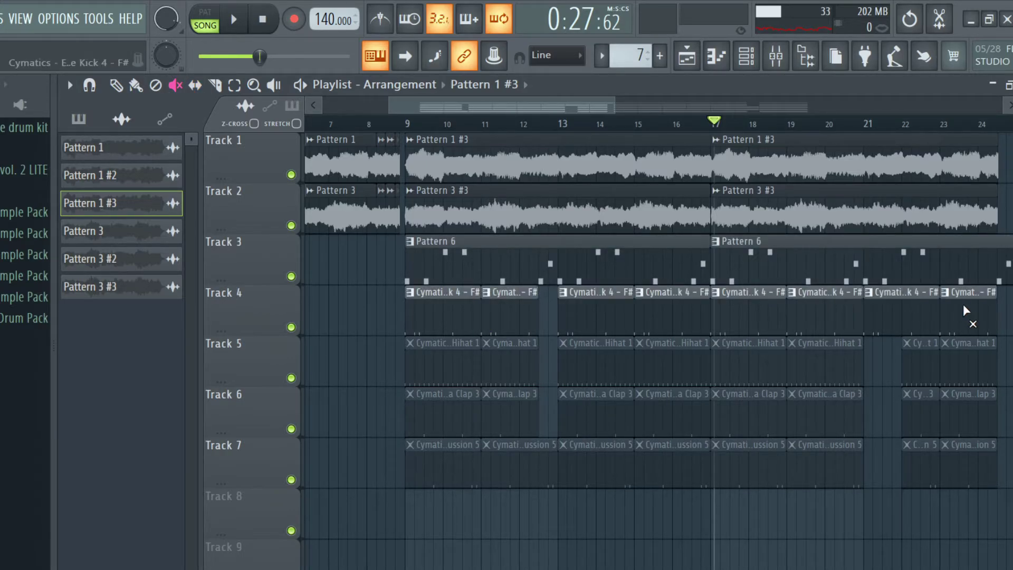
pyautogui.moveTo(436, 362); pyautogui.dragTo(890, 359)
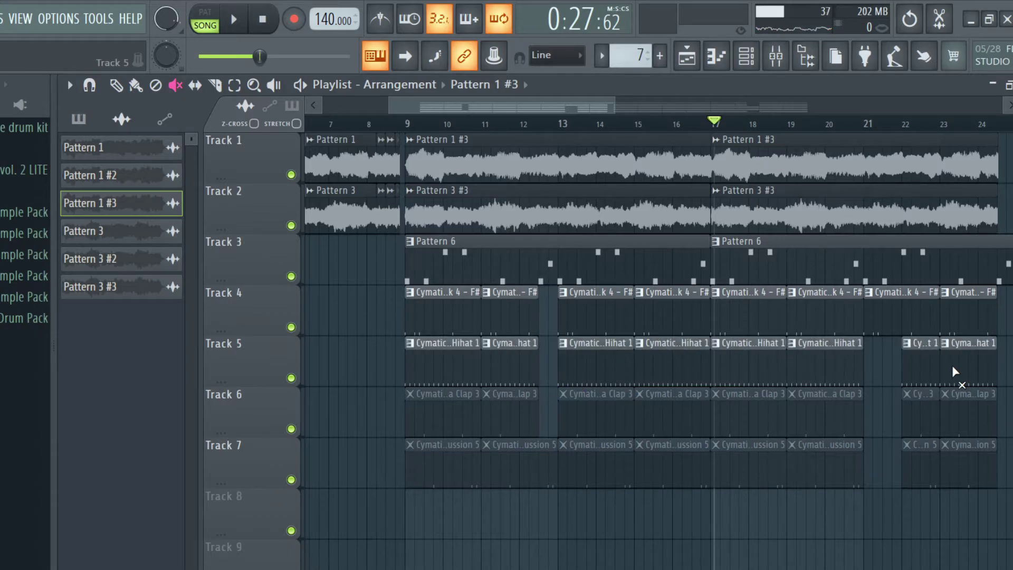
pyautogui.moveTo(467, 433)
pyautogui.mouseDown()
pyautogui.moveTo(870, 426)
pyautogui.moveTo(953, 437)
pyautogui.mouseUp()
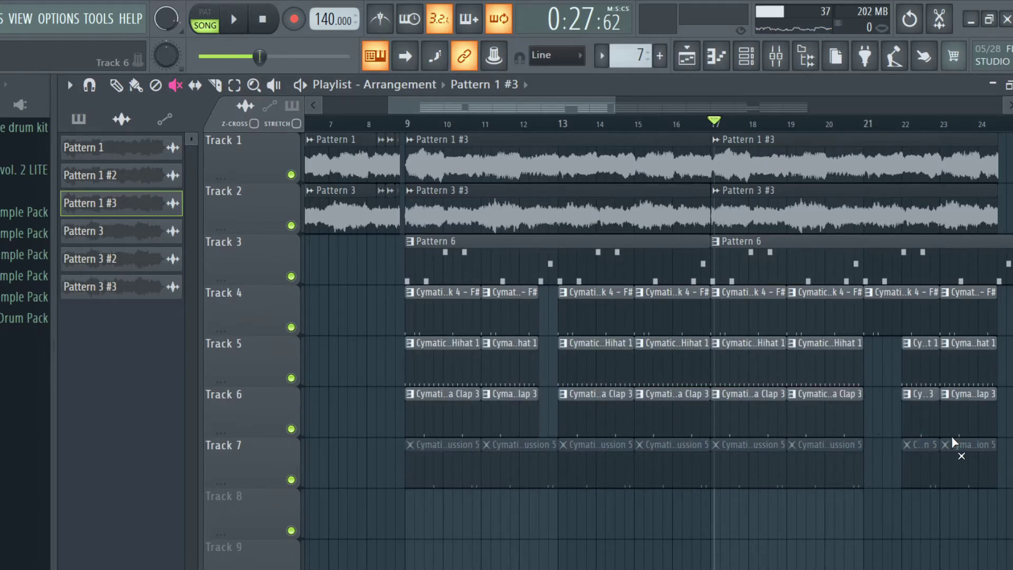
pyautogui.moveTo(425, 508)
pyautogui.mouseDown()
pyautogui.moveTo(530, 472)
pyautogui.moveTo(950, 479)
pyautogui.moveTo(927, 467)
pyautogui.mouseUp()
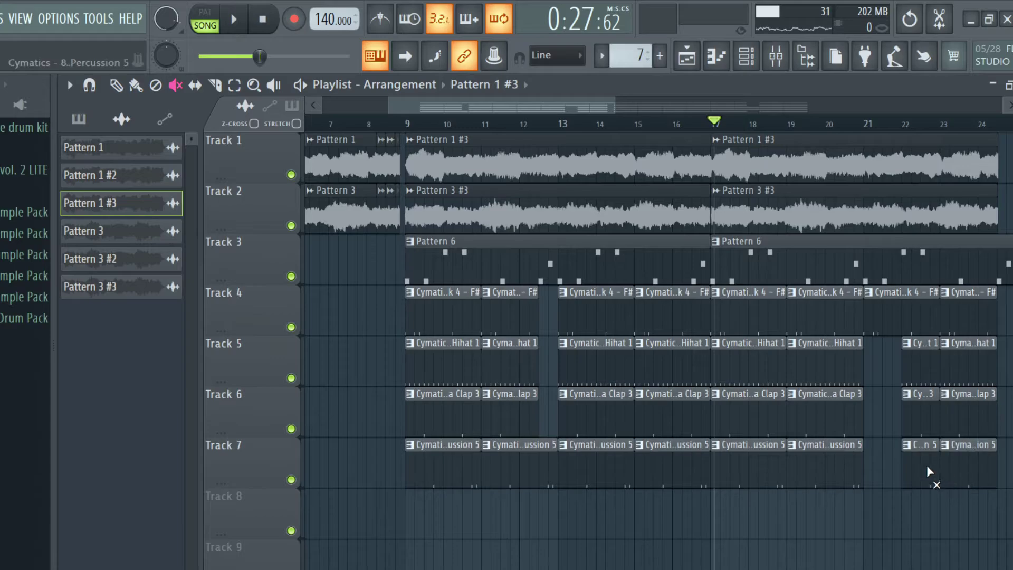
# Step: Play the arrangement with melody, Pattern 6 and drums from bar 7 through bar 24
pyautogui.moveTo(395, 100); pyautogui.dragTo(370, 100)
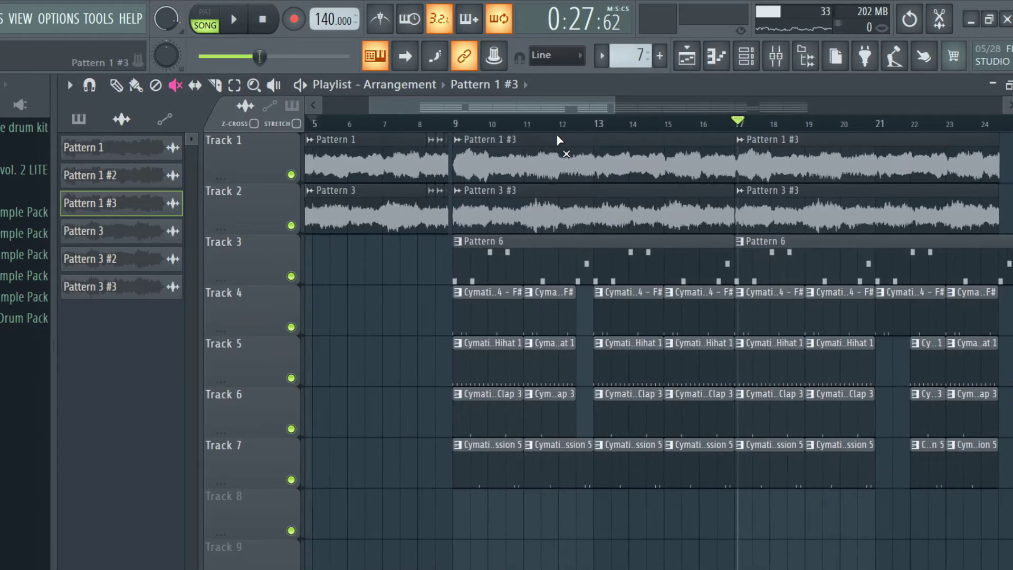
pyautogui.moveTo(630, 115); pyautogui.dragTo(666, 116)
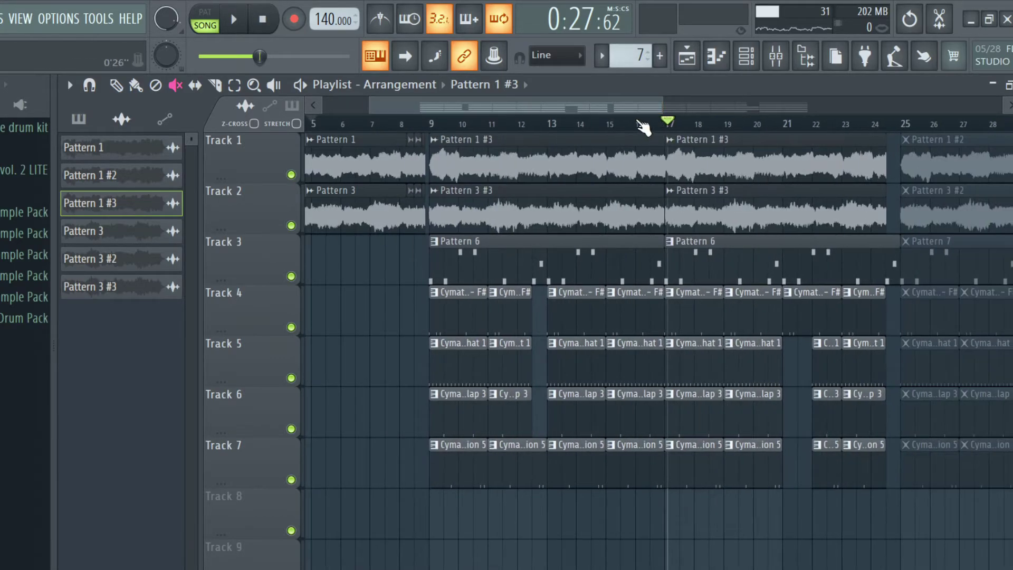
pyautogui.click(375, 123)
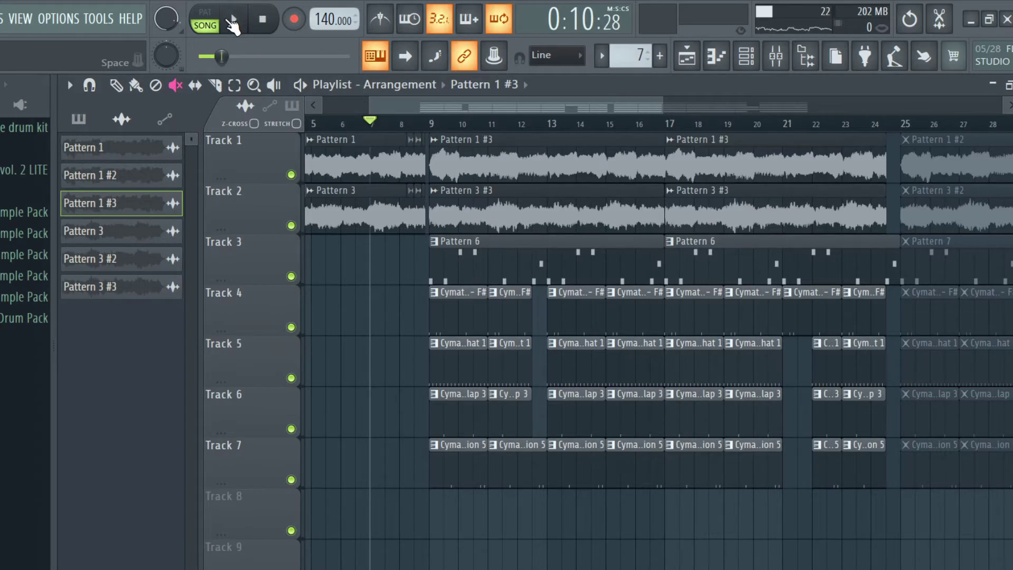
pyautogui.click(232, 21)
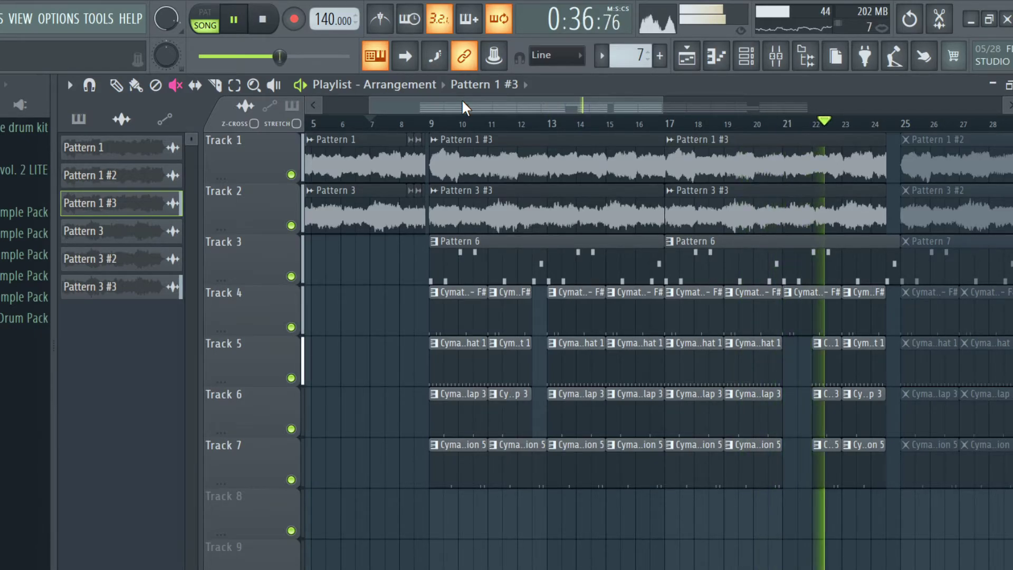
pyautogui.click(247, 24)
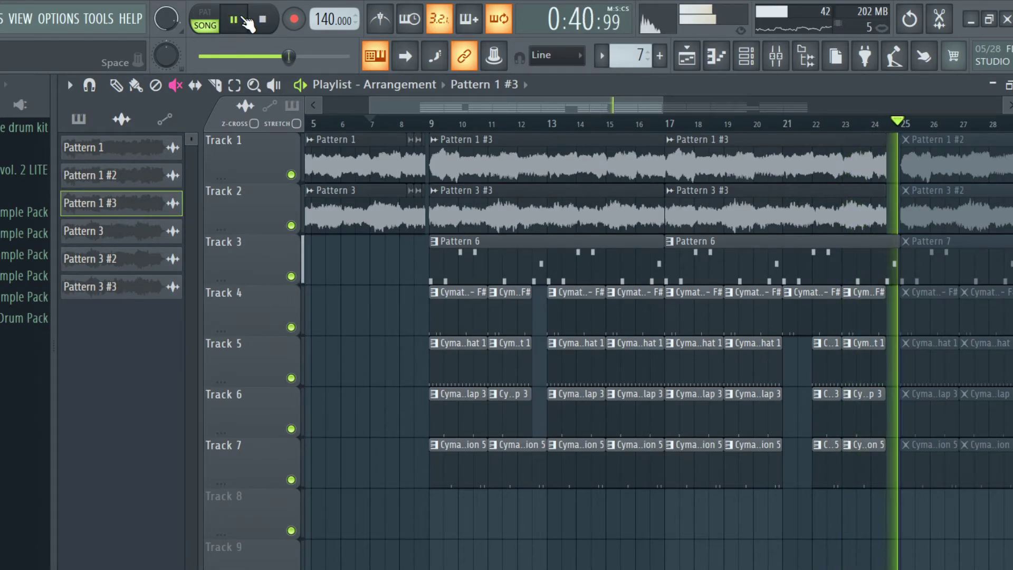
# Step: Go through the Cymatics kick, closed hihat, Cobra Clap 3 and 808 Mob Percussion 5 patterns in turn
pyautogui.click(79, 119)
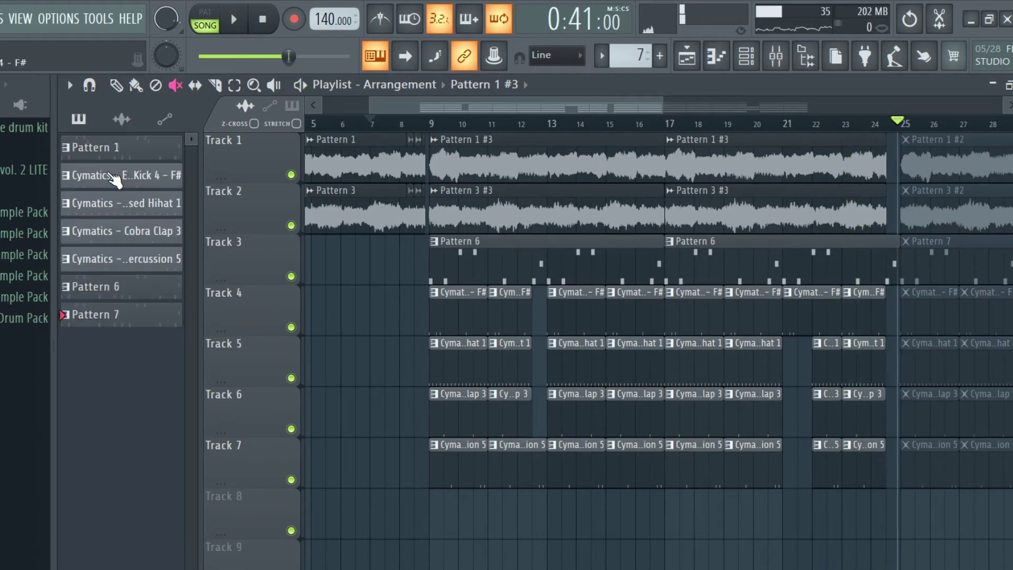
pyautogui.click(115, 177)
pyautogui.click(121, 204)
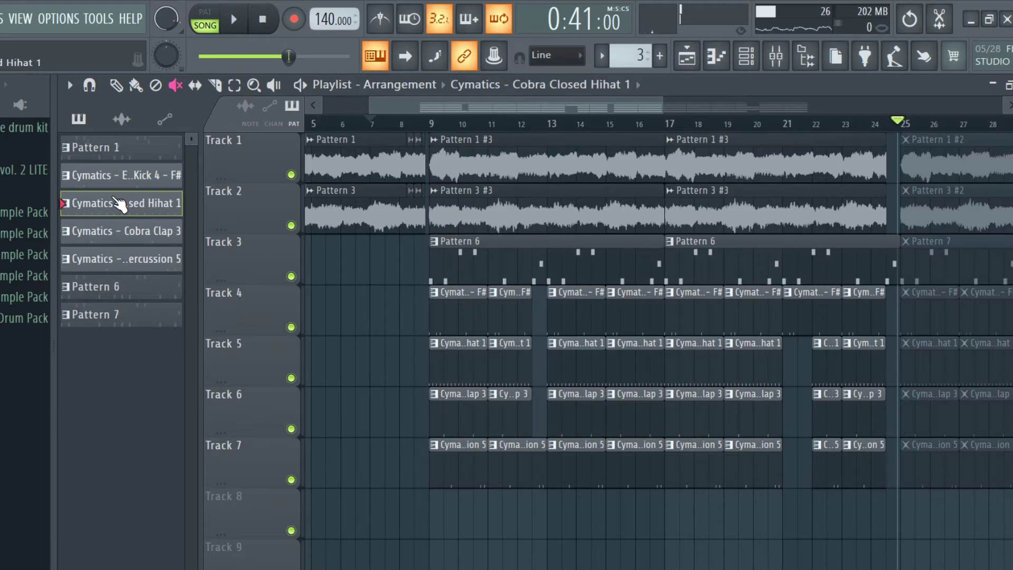
pyautogui.click(123, 231)
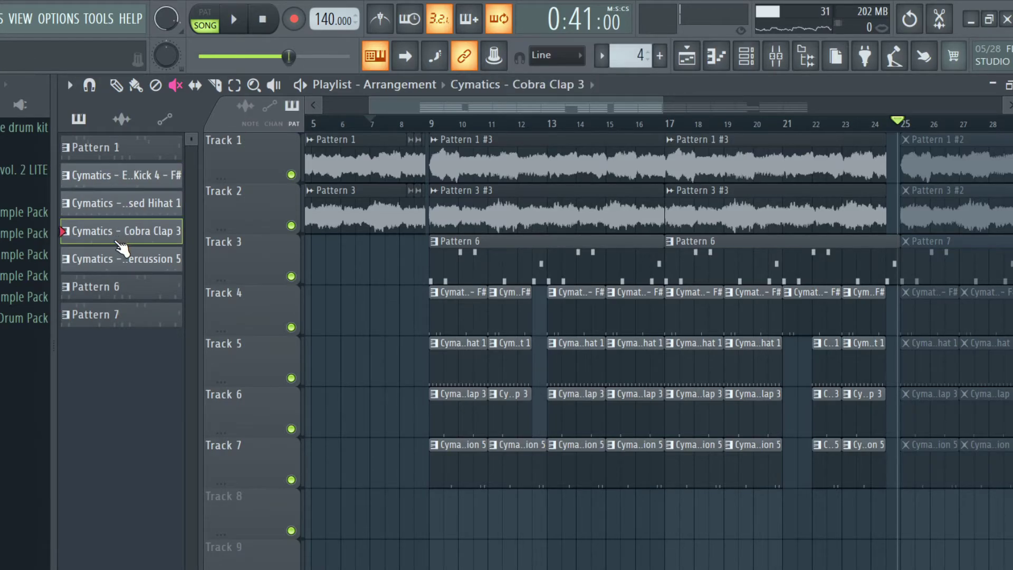
pyautogui.click(122, 258)
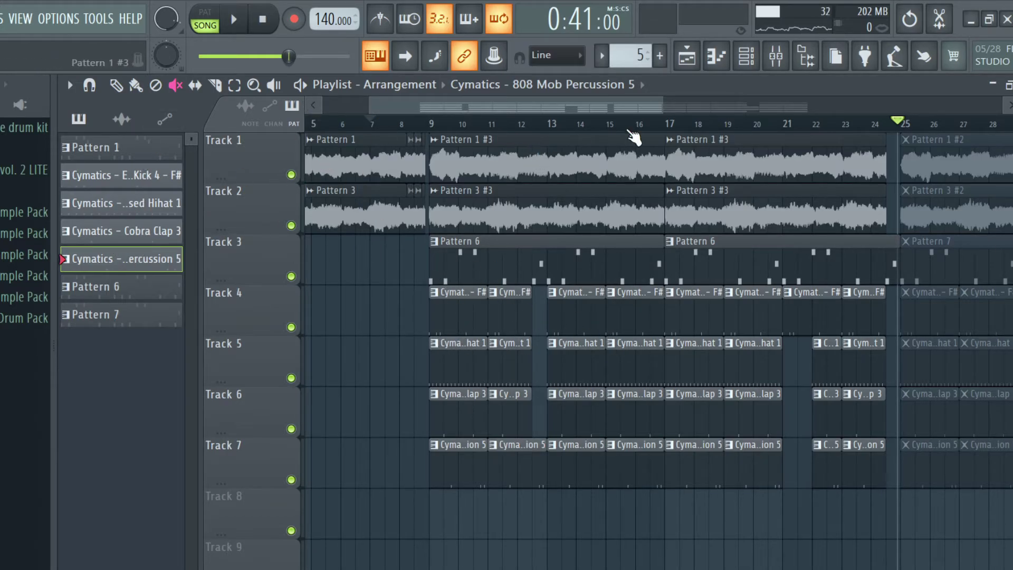
# Step: Move the playhead to bar 24 and unmute the Pattern 1 #2 clips on Track 1 from bar 25 onward
pyautogui.moveTo(663, 106)
pyautogui.mouseDown()
pyautogui.moveTo(822, 125)
pyautogui.moveTo(800, 124)
pyautogui.mouseUp()
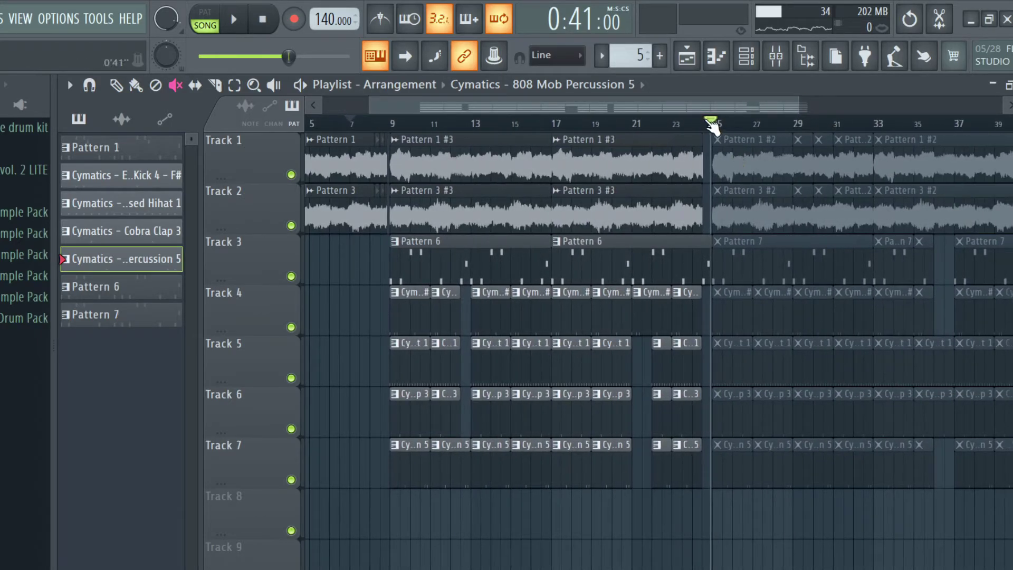
pyautogui.click(705, 122)
pyautogui.click(727, 154)
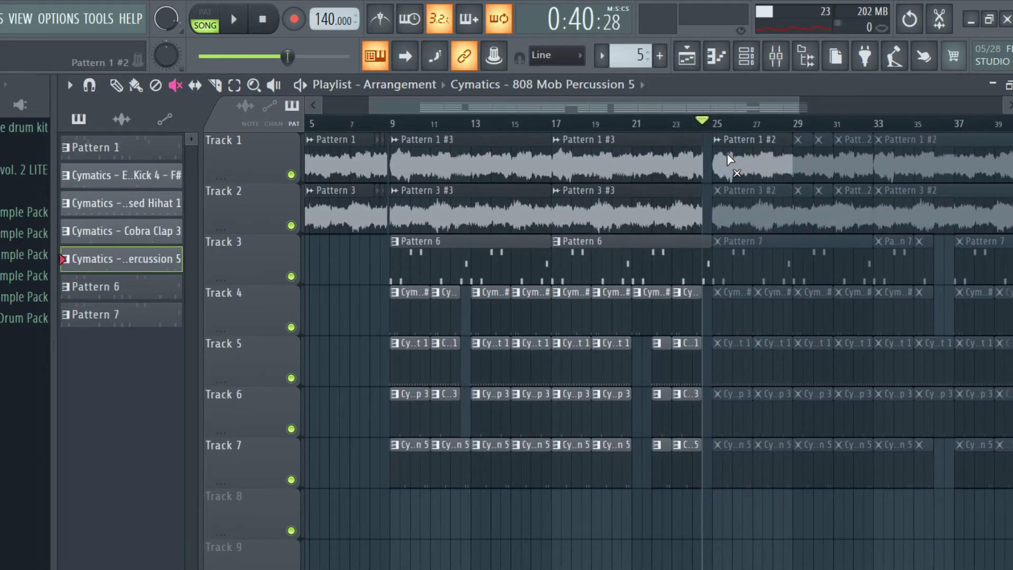
pyautogui.click(803, 155)
pyautogui.click(819, 155)
pyautogui.click(845, 157)
pyautogui.click(882, 158)
# Step: Unmute the Pattern 3 #2 clips on Track 2 from bar 25 onward
pyautogui.click(765, 209)
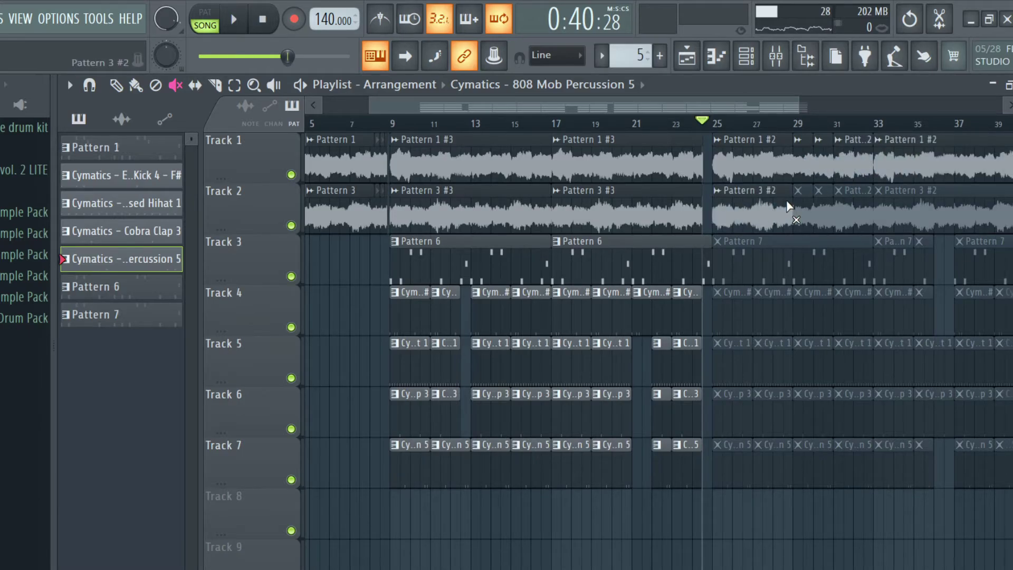
pyautogui.click(822, 203)
pyautogui.click(847, 205)
pyautogui.click(913, 200)
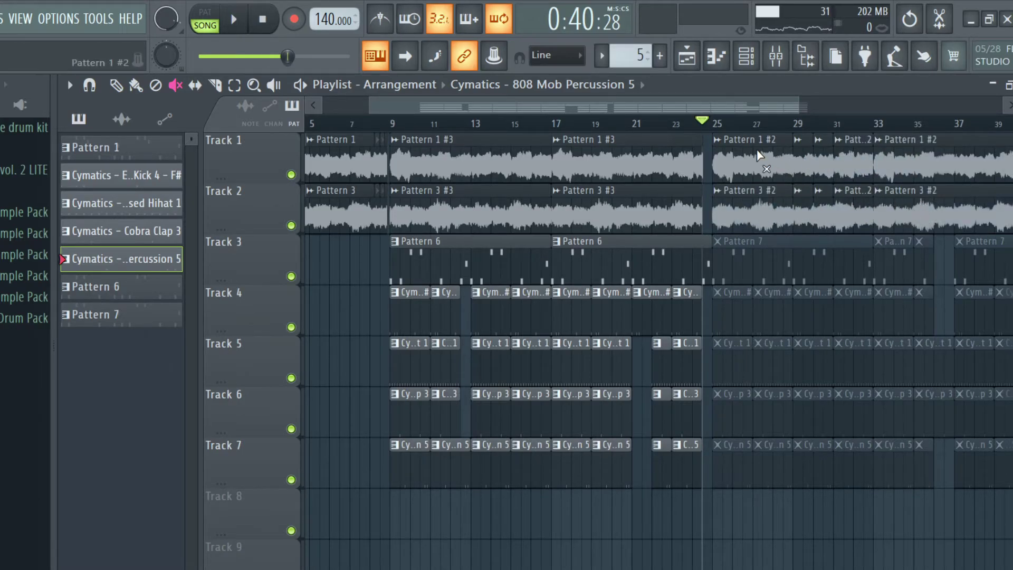
pyautogui.click(756, 152)
pyautogui.click(755, 150)
# Step: Examine the sampler settings of the Pattern 1 #2 audio clip at bar 25
pyautogui.click(116, 85)
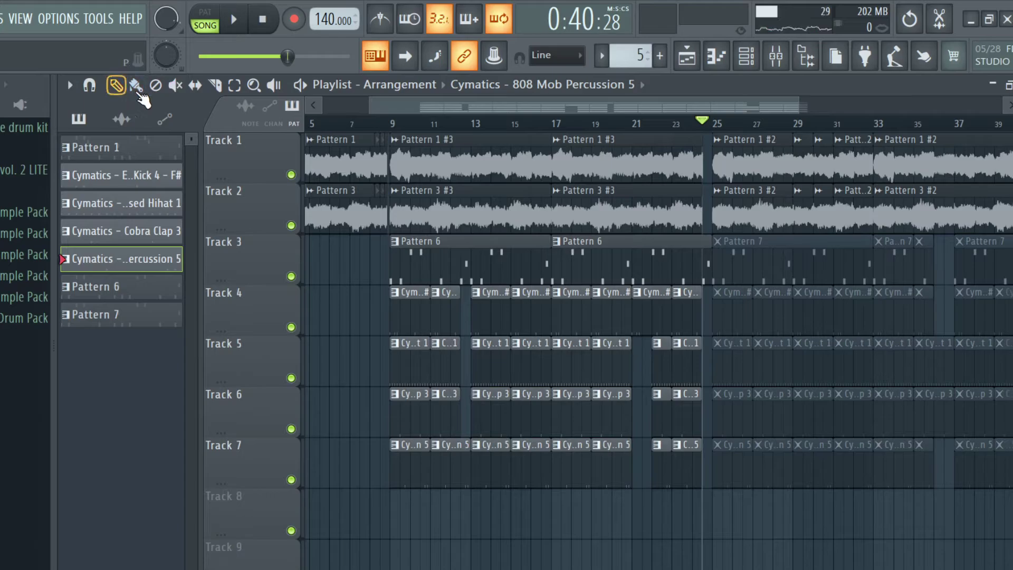
pyautogui.doubleClick(728, 158)
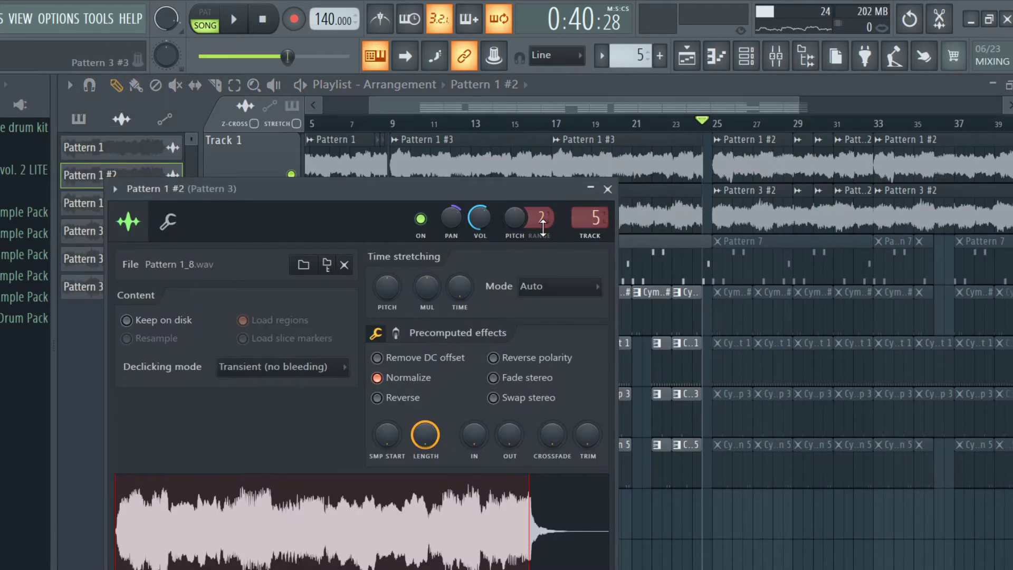
pyautogui.click(608, 188)
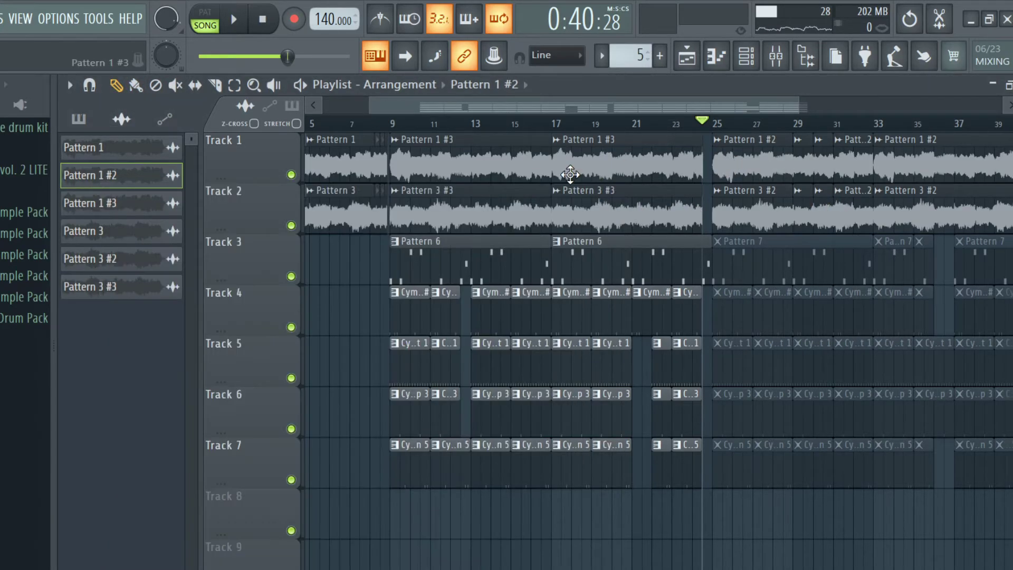
# Step: Check the sampler settings of the Pattern 1 #2 clip on Track 1 and the Pattern 3 #2 clip on Track 2 at bar 25
pyautogui.doubleClick(736, 179)
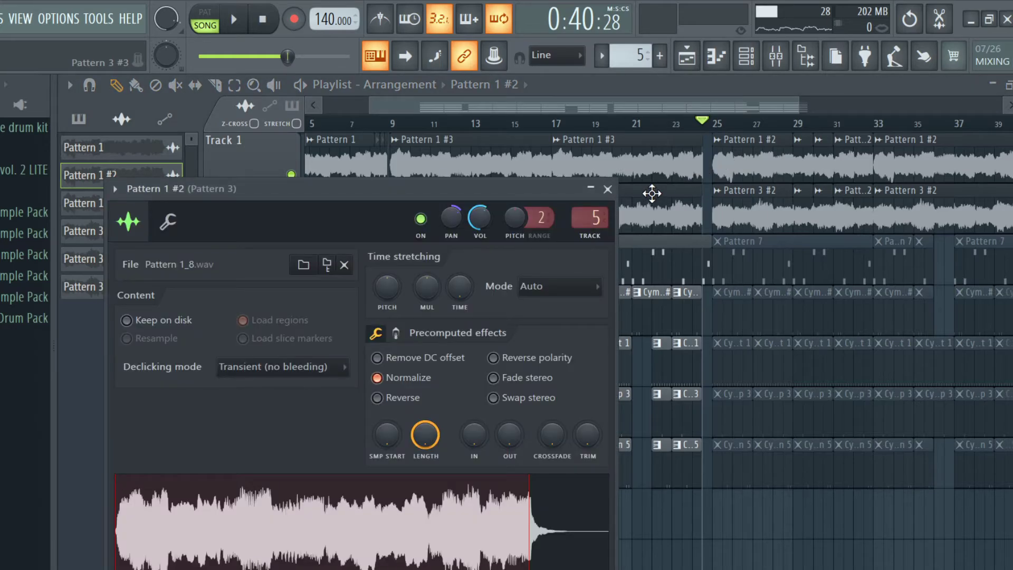
pyautogui.click(608, 189)
pyautogui.click(778, 199)
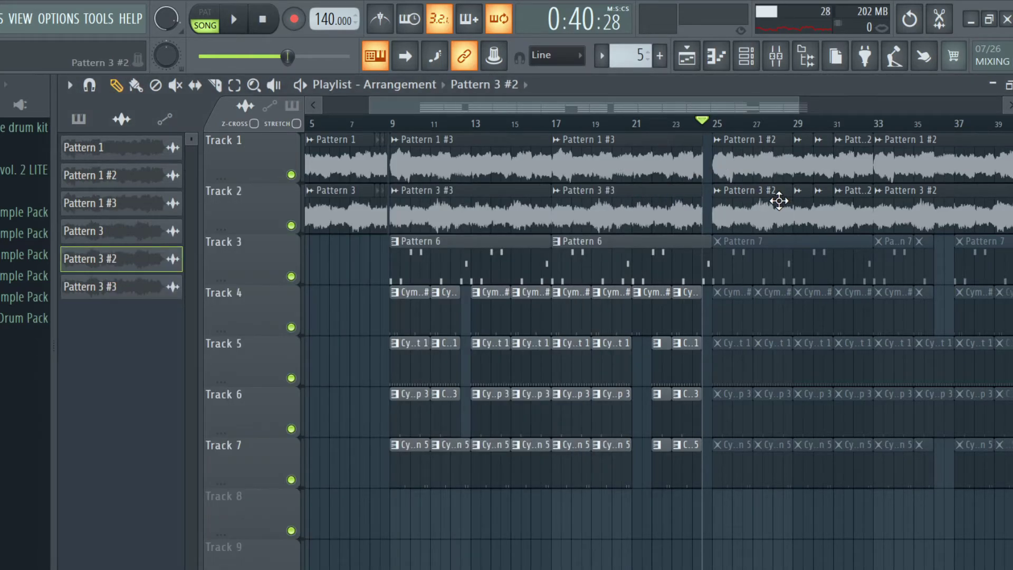
pyautogui.doubleClick(779, 200)
pyautogui.click(641, 208)
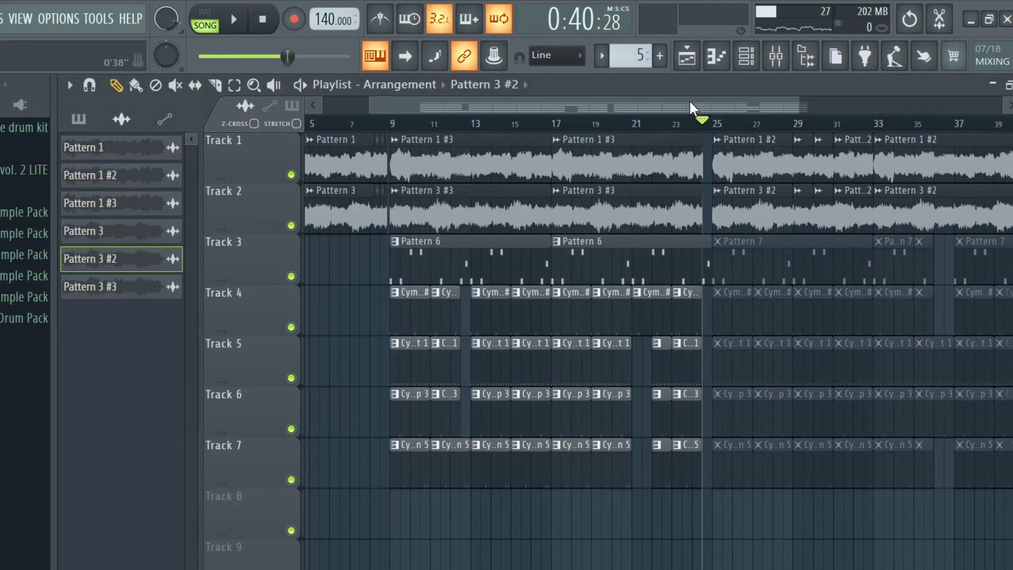
# Step: Unmute the three Pattern 7 clips on Track 3 from bar 25 onward
pyautogui.moveTo(689, 100); pyautogui.dragTo(732, 102)
pyautogui.click(176, 85)
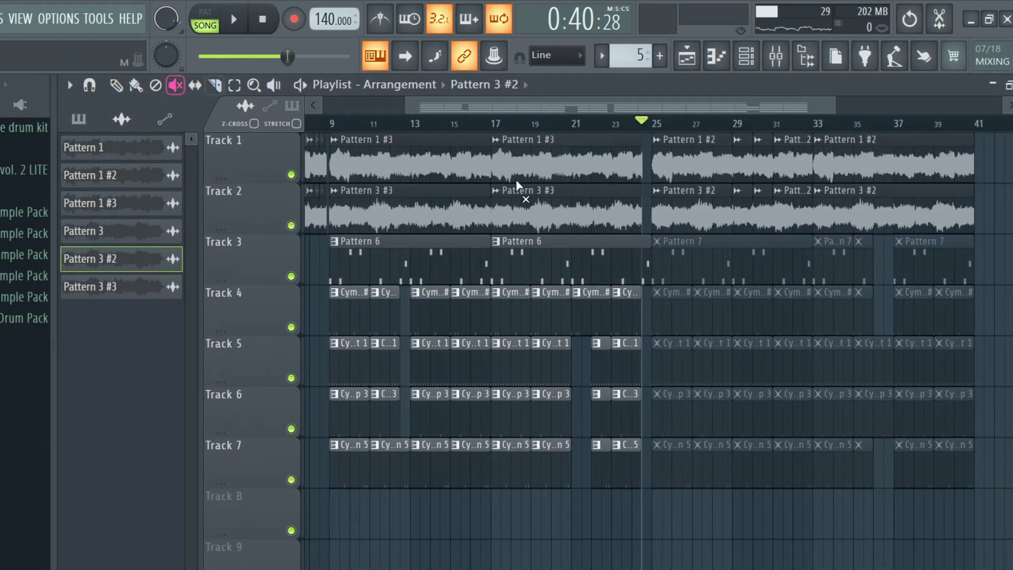
pyautogui.click(683, 258)
pyautogui.click(853, 255)
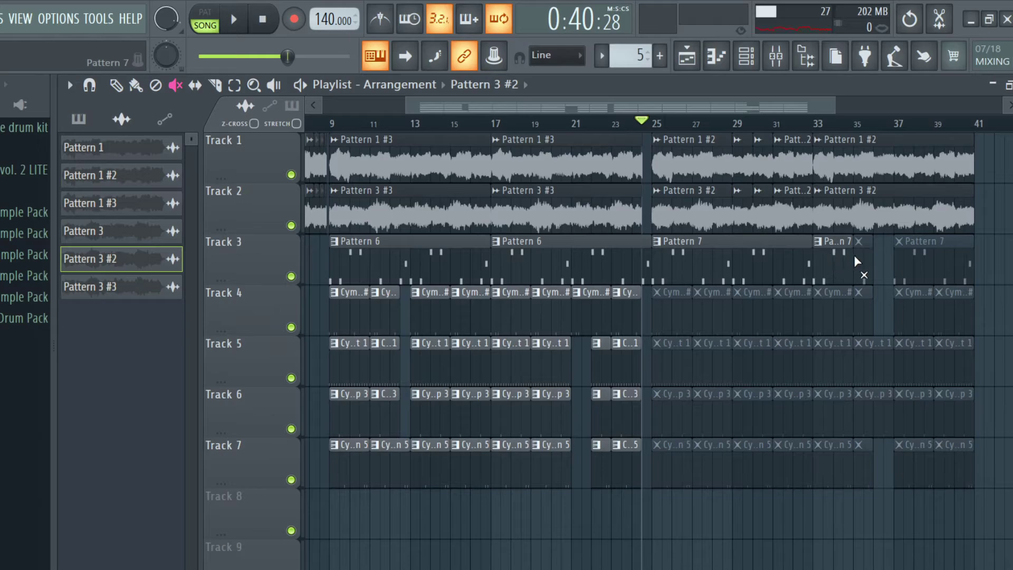
pyautogui.click(914, 255)
# Step: Unmute all the Cymatics drum clips on Tracks 4 to 7 from bar 25 to the end of the arrangement
pyautogui.moveTo(688, 322); pyautogui.dragTo(938, 317)
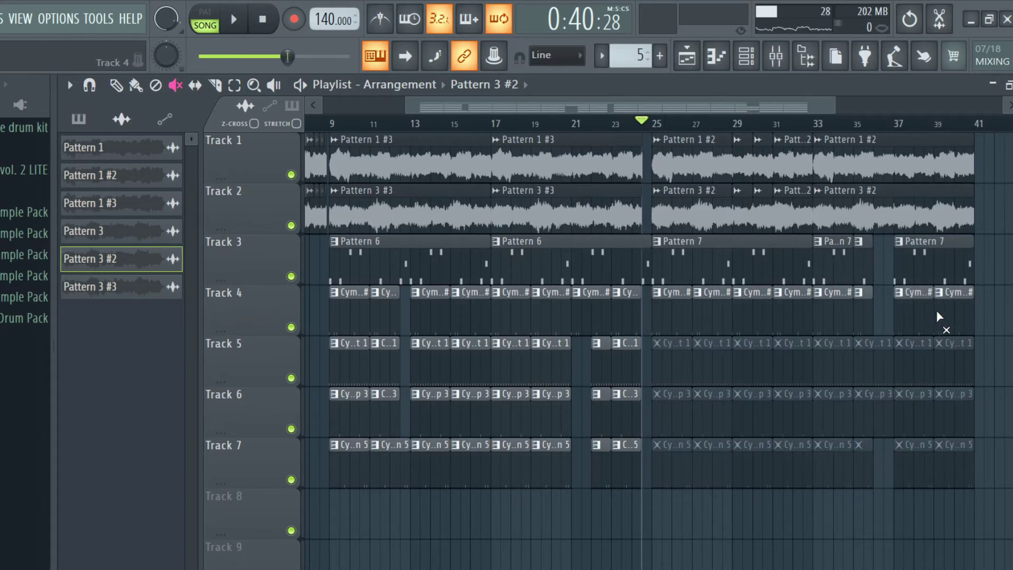
pyautogui.moveTo(680, 377); pyautogui.dragTo(974, 368)
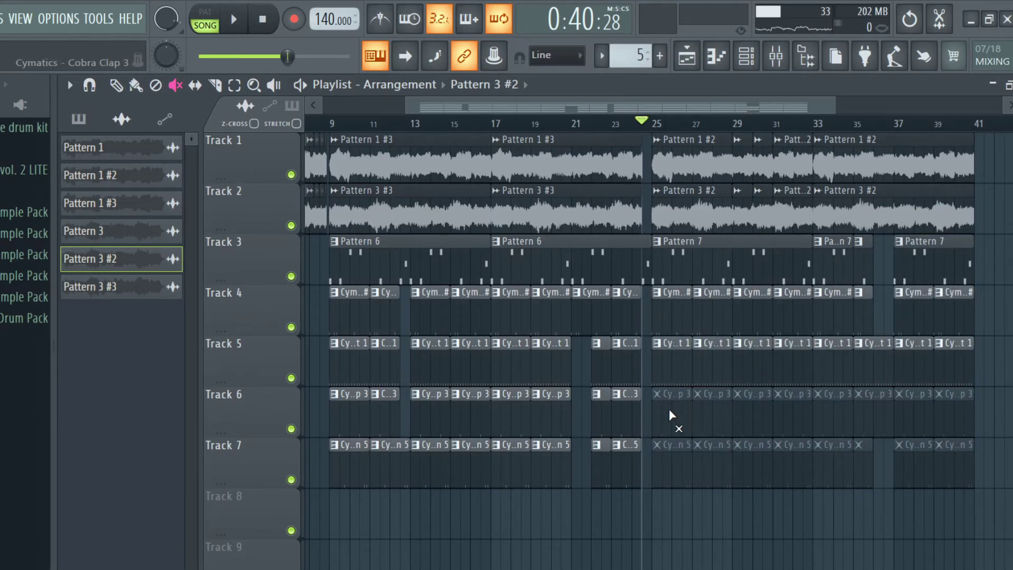
pyautogui.moveTo(669, 408); pyautogui.dragTo(971, 407)
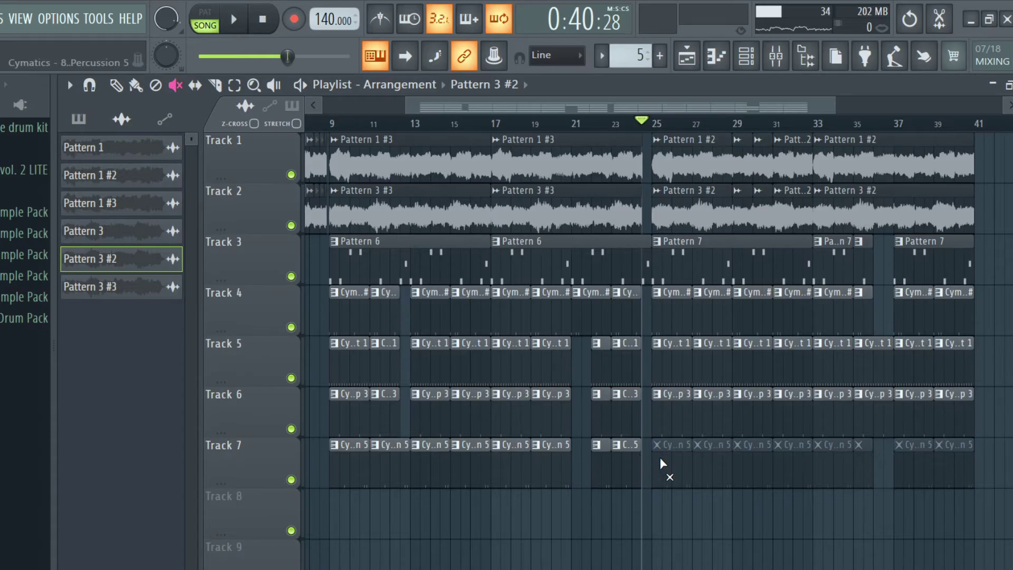
pyautogui.moveTo(661, 459); pyautogui.dragTo(951, 455)
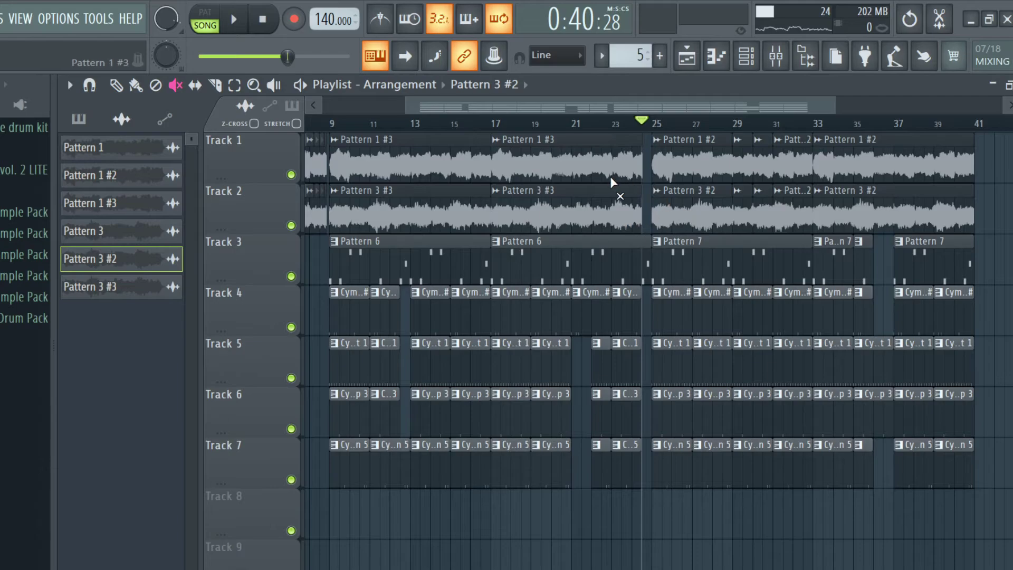
# Step: Switch back to the Draw tool and play the song from about bar 20 to the end of the arrangement
pyautogui.click(116, 85)
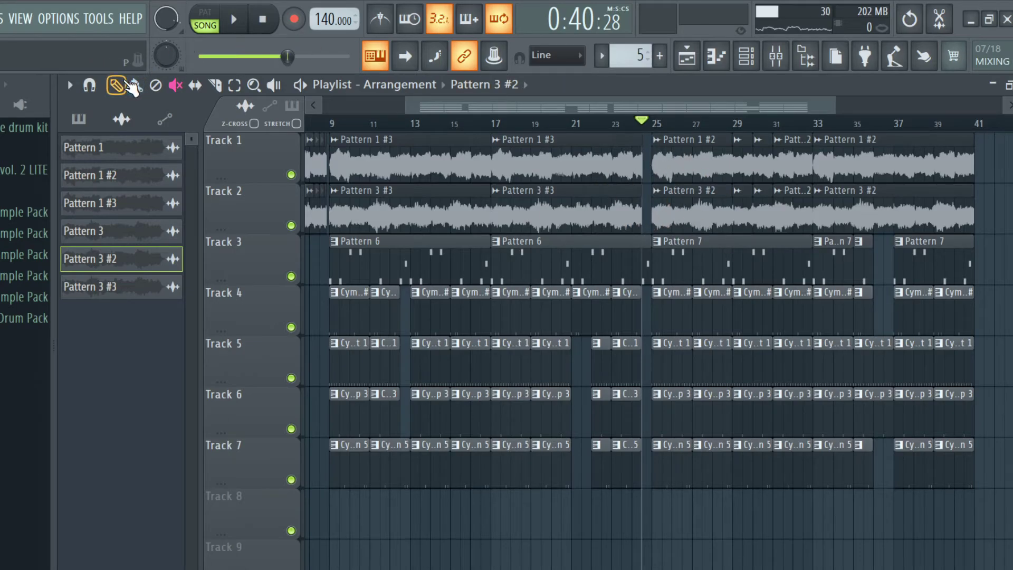
pyautogui.click(274, 85)
pyautogui.click(561, 139)
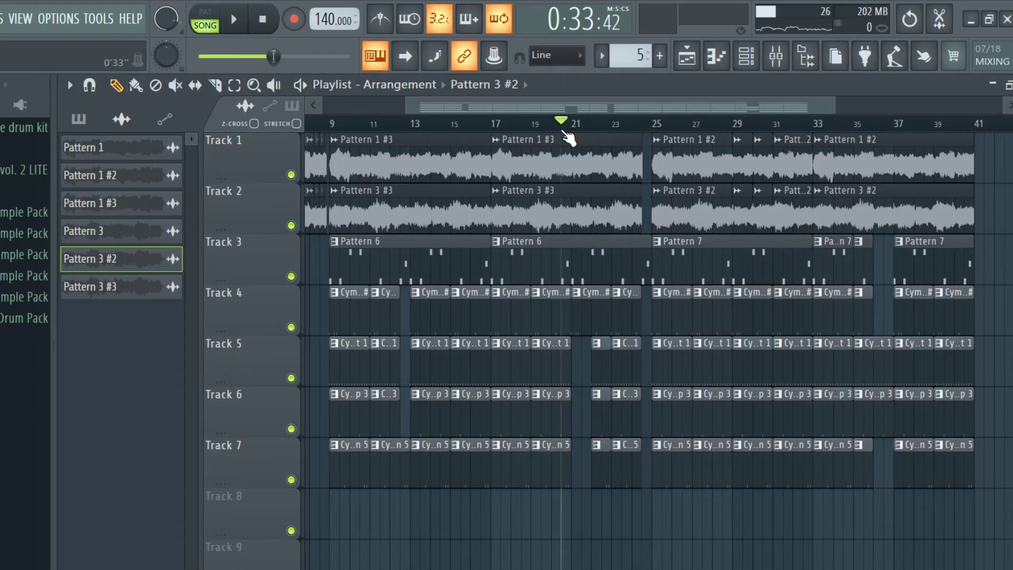
pyautogui.click(233, 27)
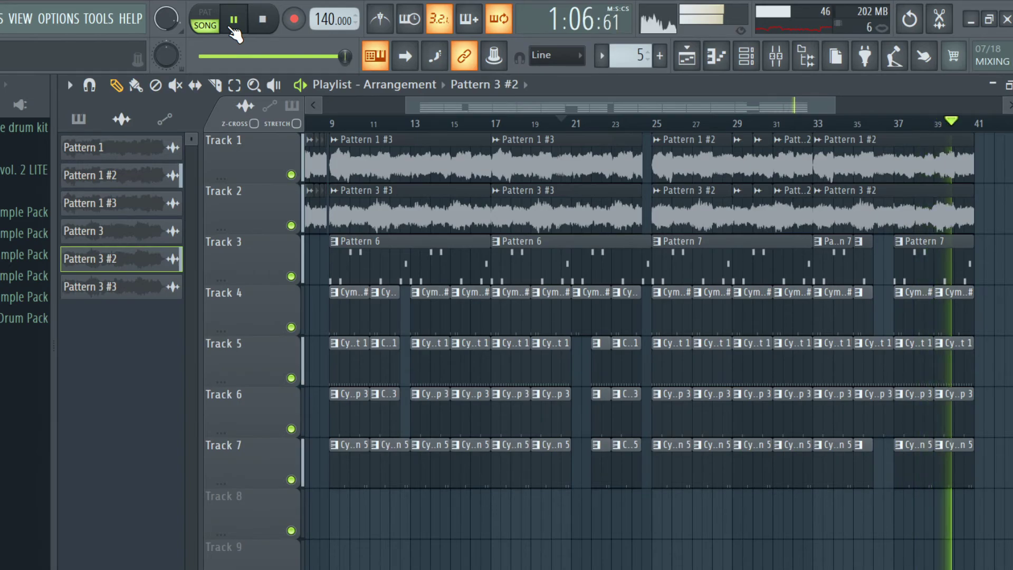
pyautogui.click(232, 28)
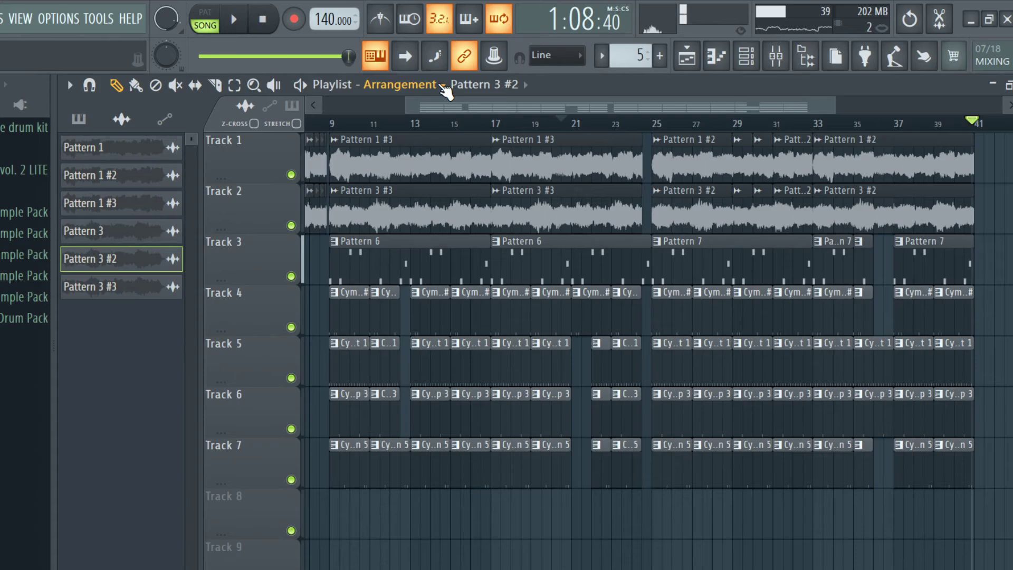
# Step: Move the playhead to bar 29 and fit the whole arrangement from bar 1 to bar 41 in the Playlist
pyautogui.click(736, 124)
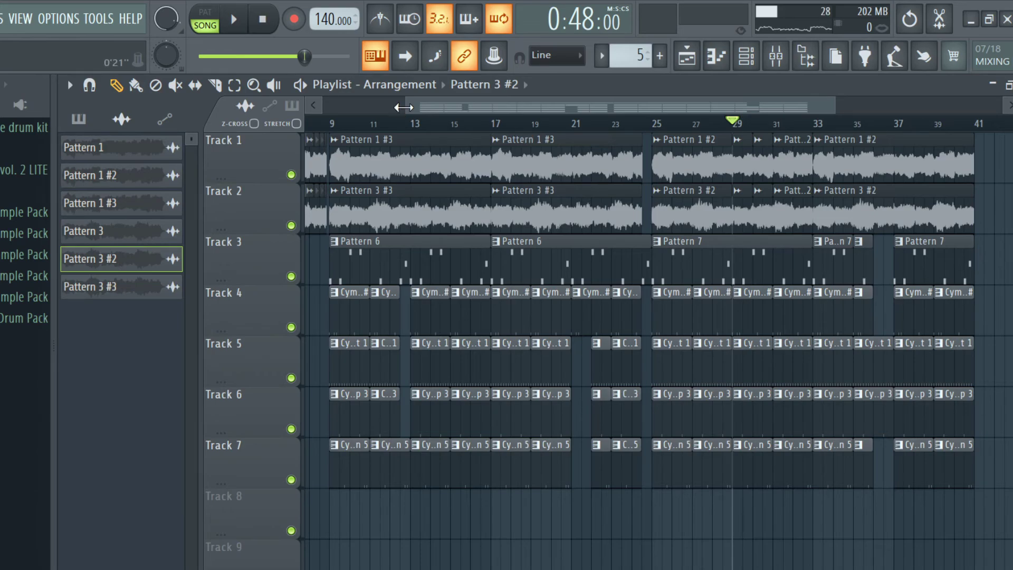
pyautogui.moveTo(403, 108); pyautogui.dragTo(296, 109)
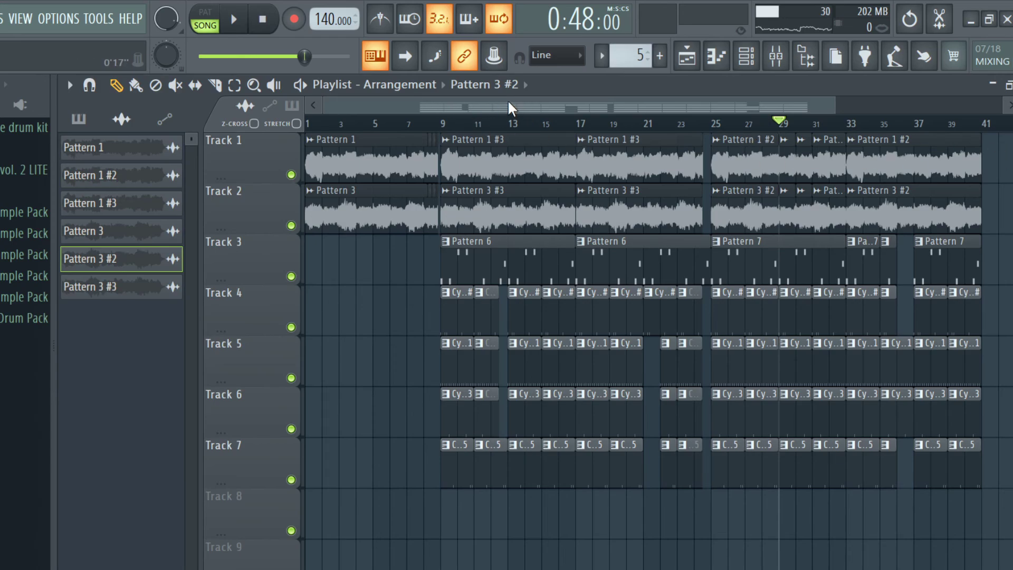
pyautogui.moveTo(836, 107)
pyautogui.mouseDown()
pyautogui.moveTo(848, 107)
pyautogui.moveTo(832, 108)
pyautogui.mouseUp()
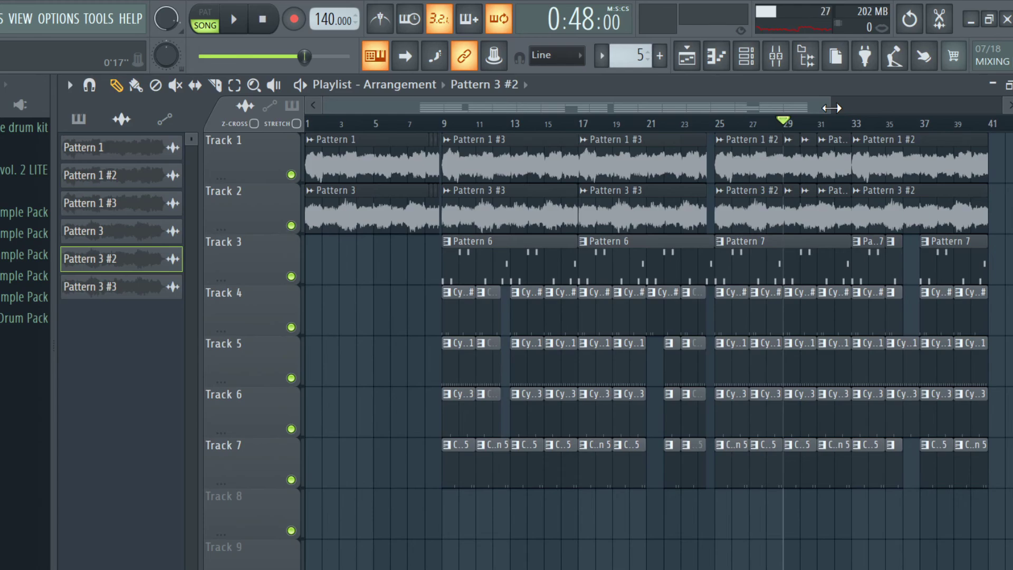